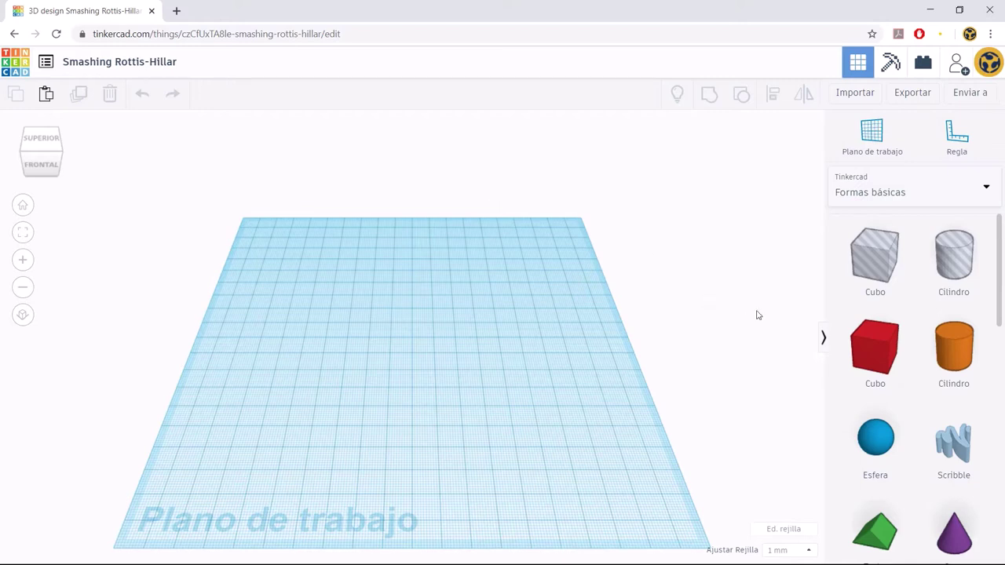
- Drop a Cilindro from Formas básicas onto the workplane and set its height to 70 mm
{"action": "left_click_drag", "start_coordinate": [954, 345], "coordinate": [428, 338]}
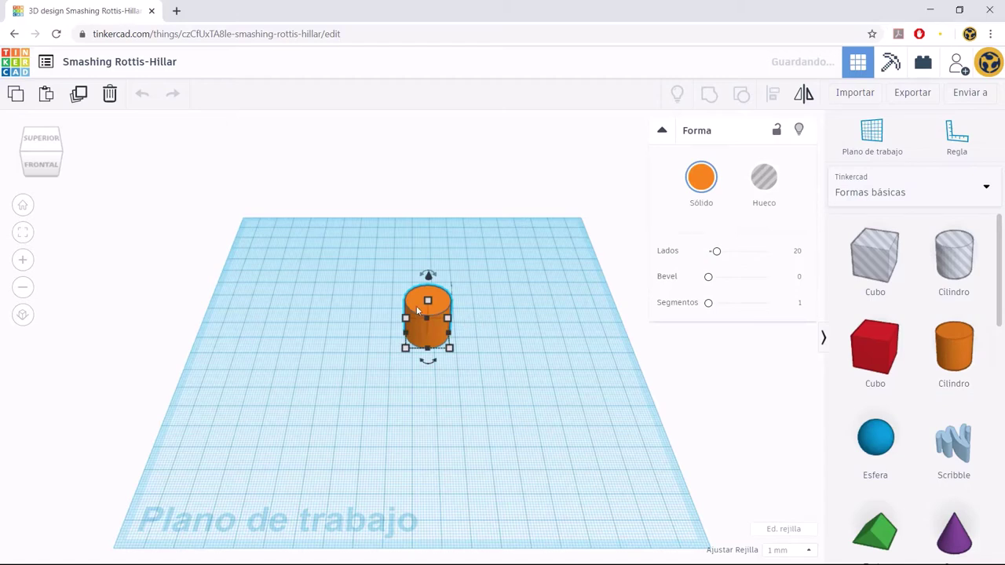
{"action": "left_click_drag", "start_coordinate": [425, 299], "coordinate": [424, 266]}
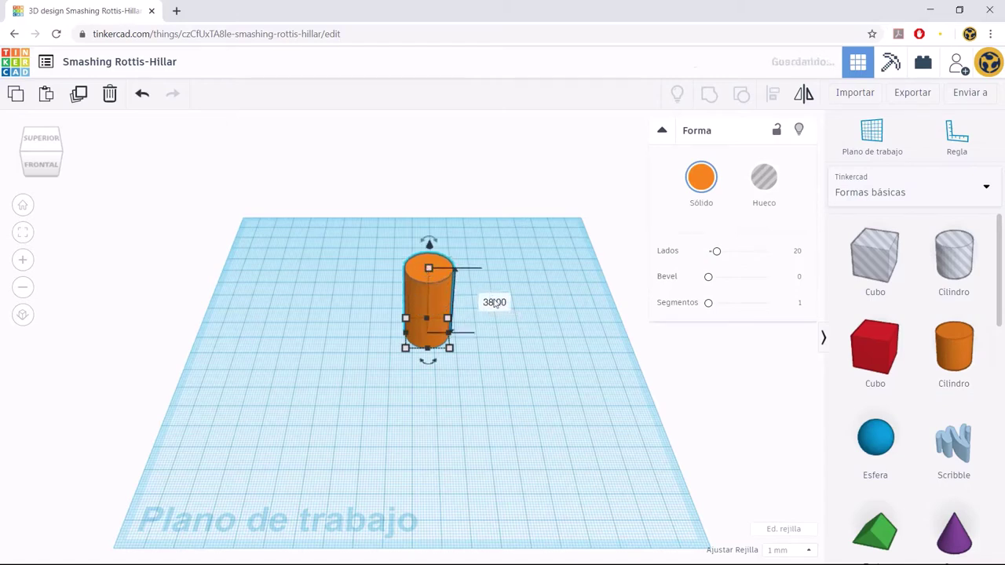
{"action": "left_click", "coordinate": [495, 303]}
{"action": "type", "text": "50"}
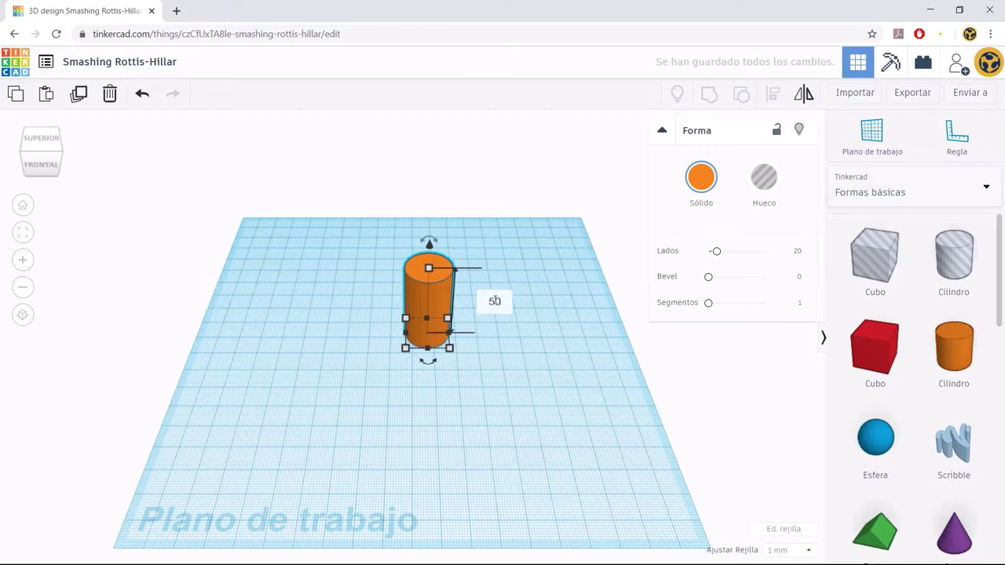
{"action": "key", "text": "Return"}
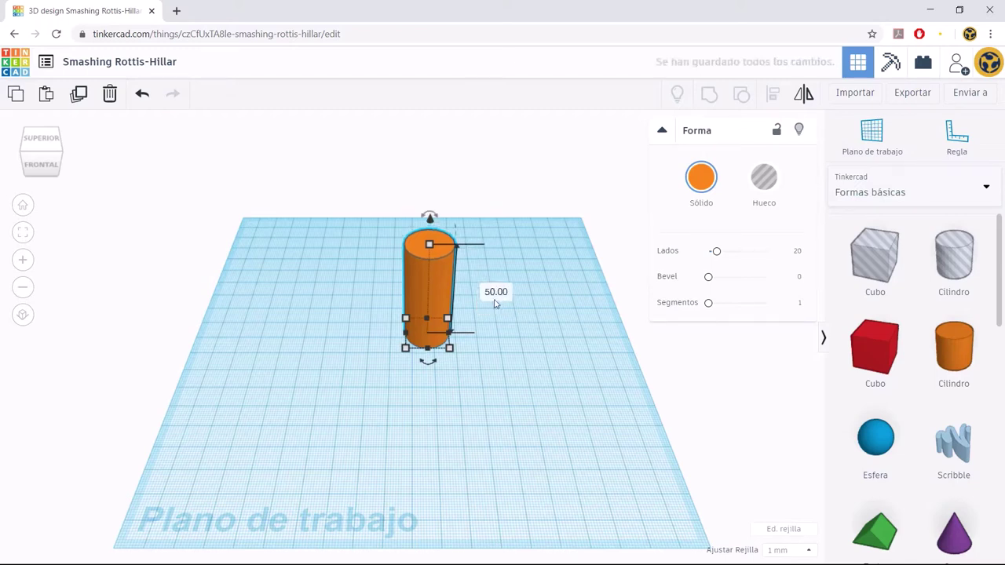
{"action": "left_click", "coordinate": [495, 295]}
{"action": "type", "text": "70"}
{"action": "key", "text": "Return"}
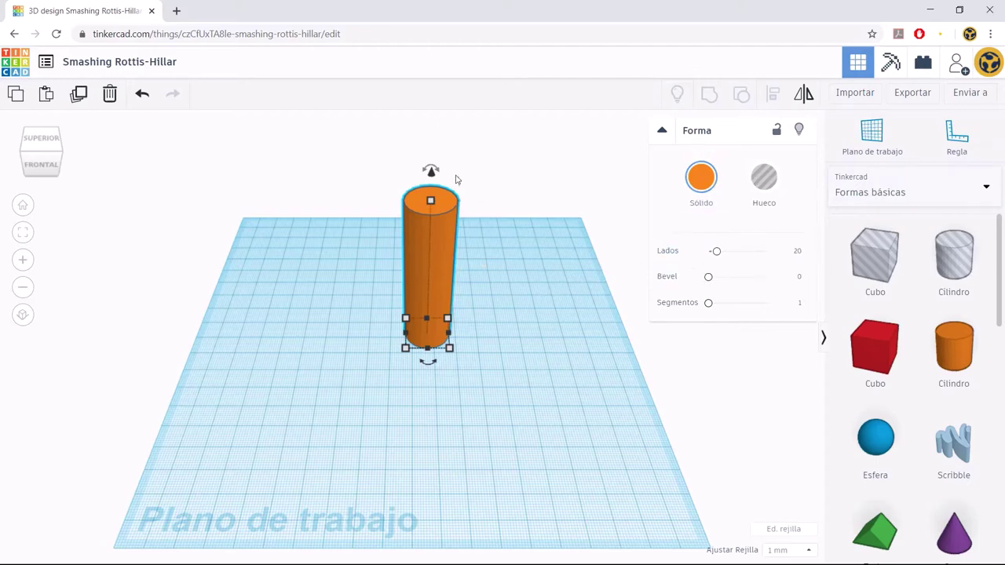
- Drag the Lados slider to give the cylinder 64 sides
{"action": "scroll", "coordinate": [433, 185], "scroll_direction": "up", "scroll_amount": 3}
{"action": "scroll", "coordinate": [439, 281], "scroll_direction": "down", "scroll_amount": 2}
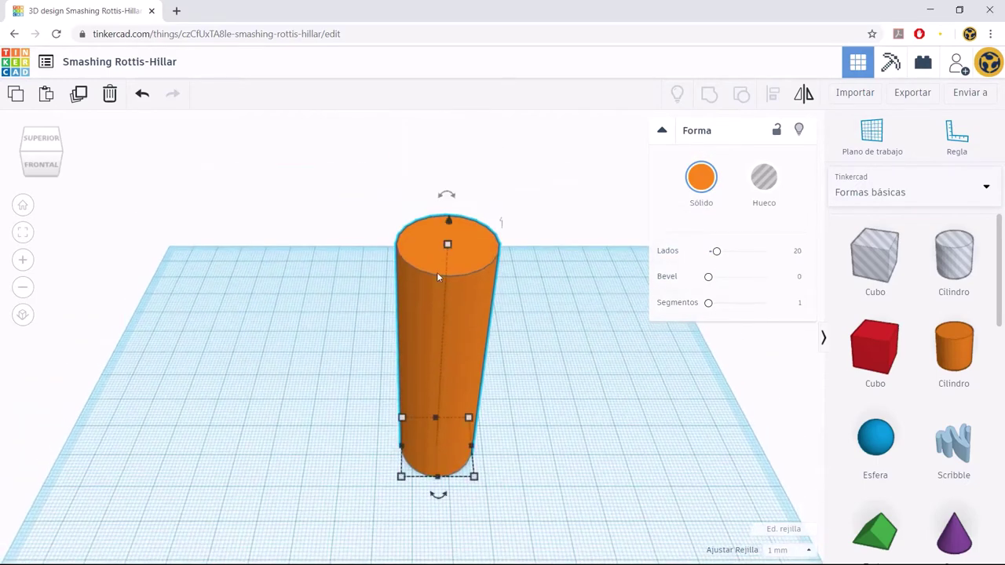
{"action": "scroll", "coordinate": [437, 275], "scroll_direction": "up", "scroll_amount": 2}
{"action": "scroll", "coordinate": [446, 267], "scroll_direction": "up", "scroll_amount": 2}
{"action": "scroll", "coordinate": [446, 267], "scroll_direction": "up", "scroll_amount": 2}
{"action": "scroll", "coordinate": [446, 271], "scroll_direction": "down", "scroll_amount": 2}
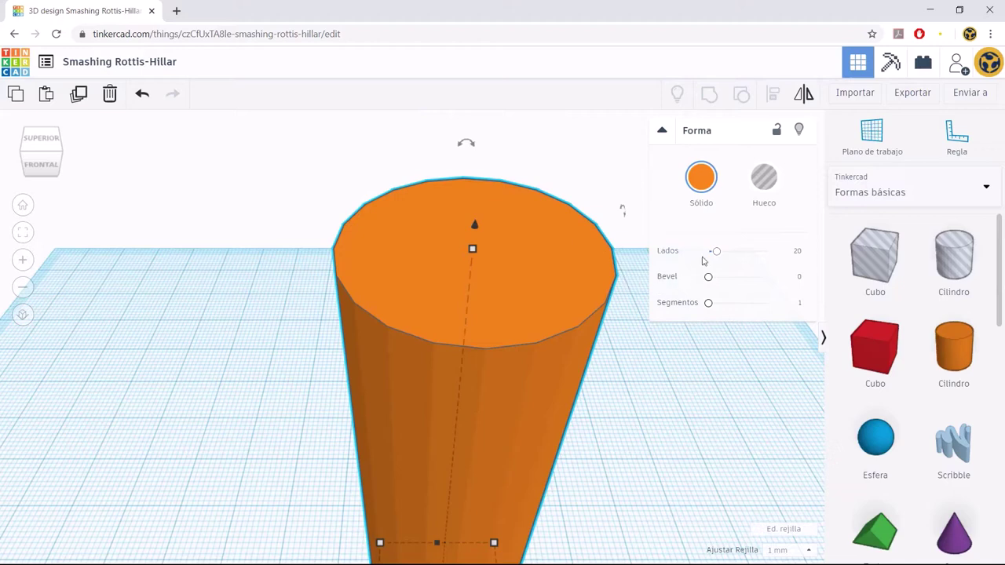
{"action": "left_click_drag", "start_coordinate": [718, 257], "coordinate": [770, 256]}
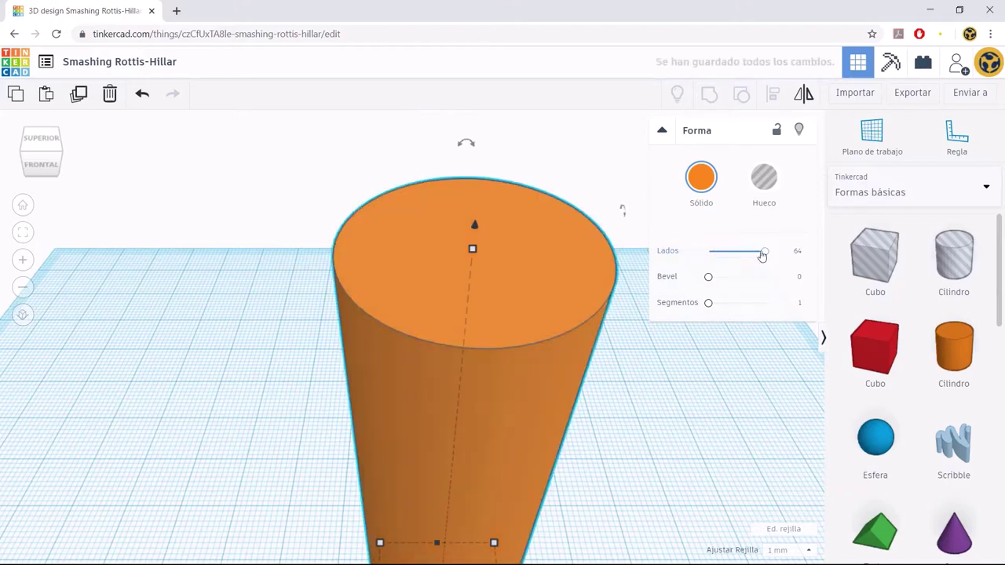
- Colour the cylinder white from the Sólido predefined values
{"action": "left_click", "coordinate": [703, 180]}
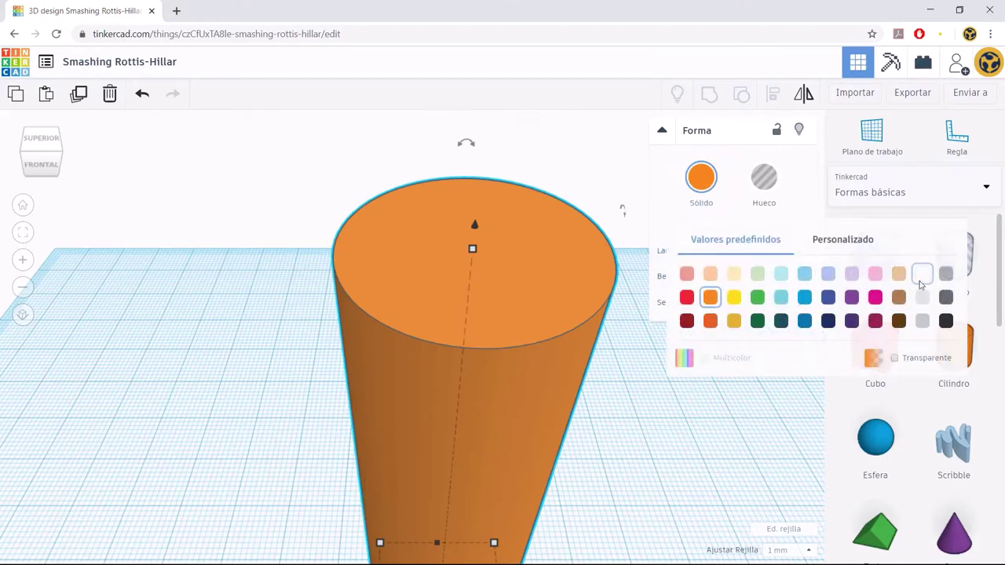
{"action": "left_click", "coordinate": [922, 273]}
{"action": "left_click", "coordinate": [315, 289]}
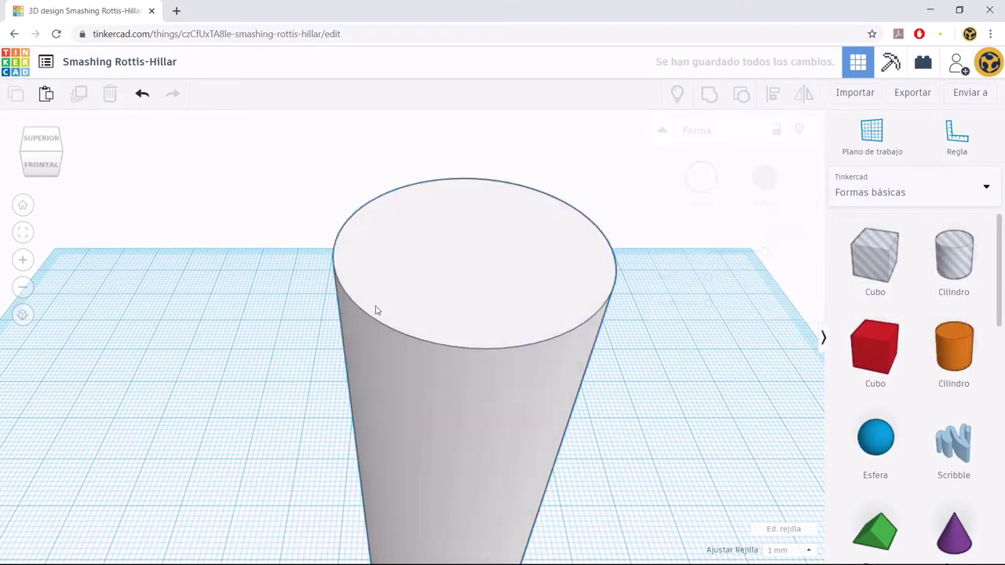
{"action": "scroll", "coordinate": [401, 303], "scroll_direction": "down", "scroll_amount": 3}
{"action": "scroll", "coordinate": [429, 296], "scroll_direction": "down", "scroll_amount": 2}
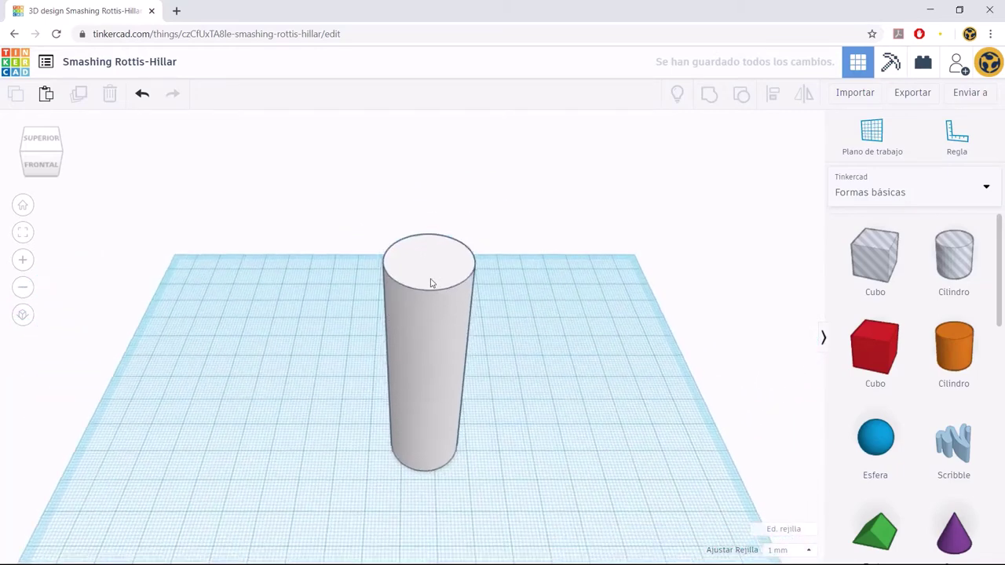
{"action": "scroll", "coordinate": [433, 280], "scroll_direction": "down", "scroll_amount": 2}
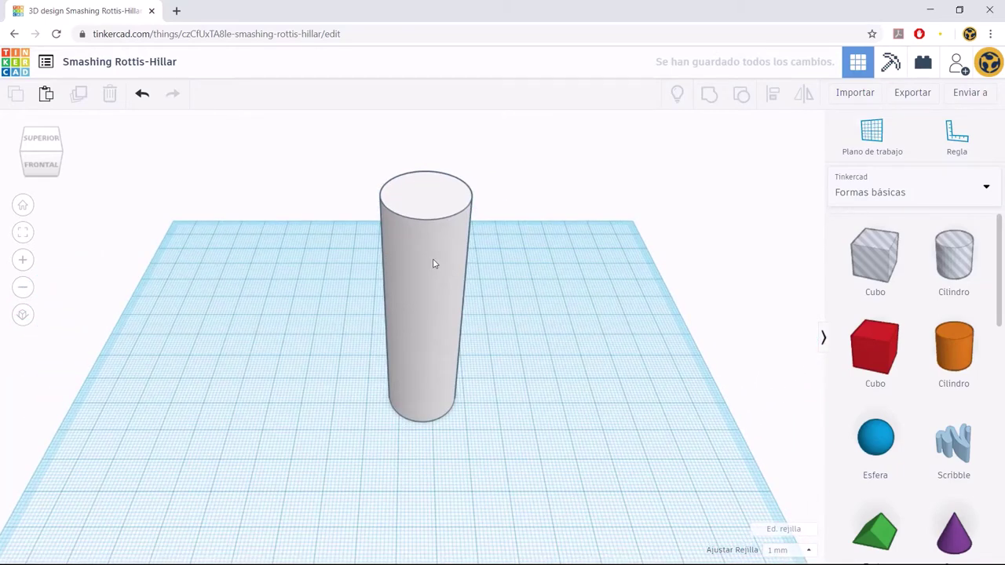
{"action": "left_click", "coordinate": [432, 264]}
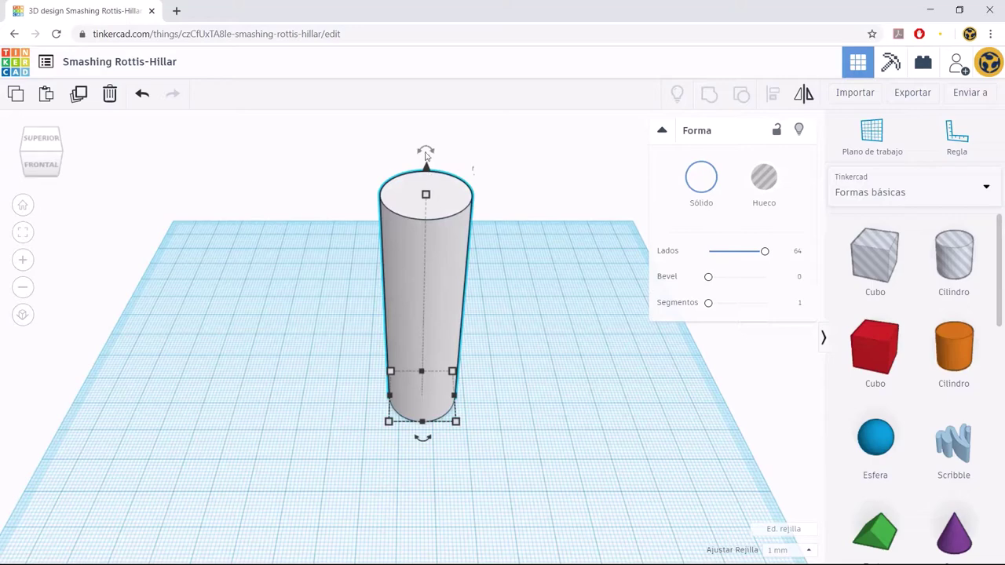
- Rotate the cylinder -90° onto its side and set its elevation to 0
{"action": "mouse_move", "coordinate": [425, 149]}
{"action": "left_mouse_down"}
{"action": "mouse_move", "coordinate": [548, 199]}
{"action": "mouse_move", "coordinate": [574, 259]}
{"action": "mouse_move", "coordinate": [578, 235]}
{"action": "mouse_move", "coordinate": [473, 170]}
{"action": "mouse_move", "coordinate": [562, 192]}
{"action": "mouse_move", "coordinate": [581, 259]}
{"action": "mouse_move", "coordinate": [565, 192]}
{"action": "mouse_move", "coordinate": [476, 154]}
{"action": "mouse_move", "coordinate": [554, 189]}
{"action": "mouse_move", "coordinate": [594, 264]}
{"action": "left_mouse_up"}
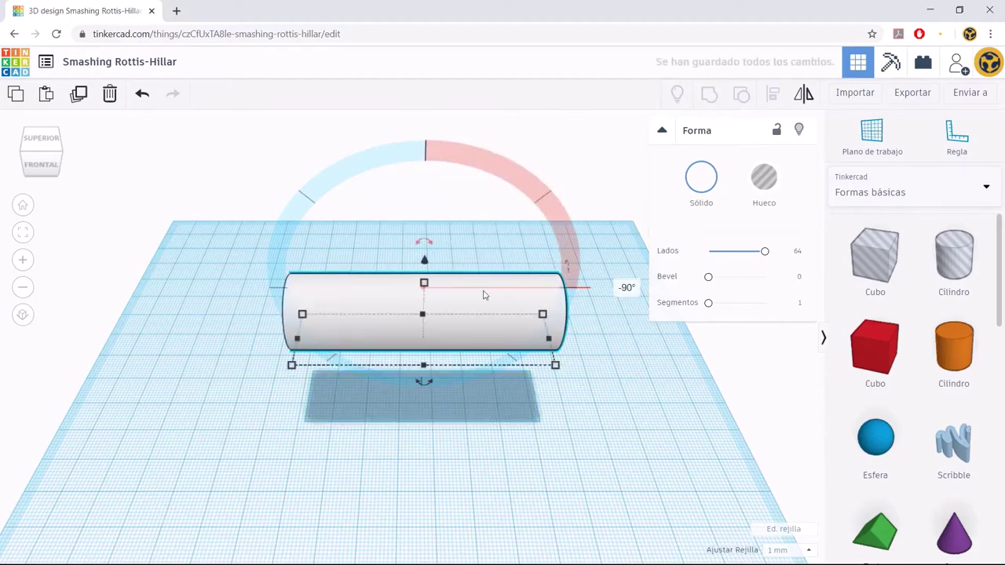
{"action": "right_click_drag", "start_coordinate": [461, 390], "coordinate": [460, 366]}
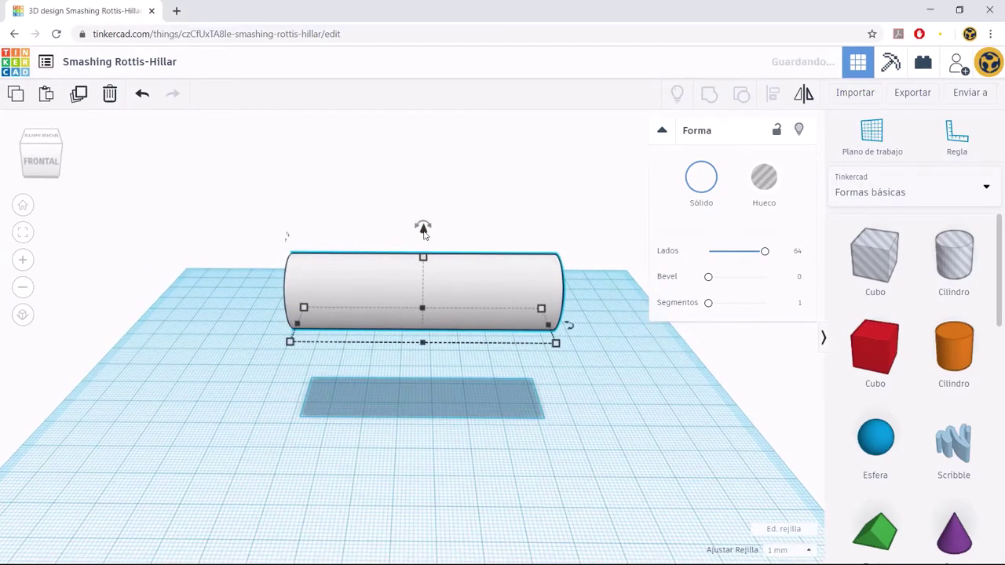
{"action": "left_click_drag", "start_coordinate": [424, 231], "coordinate": [434, 221]}
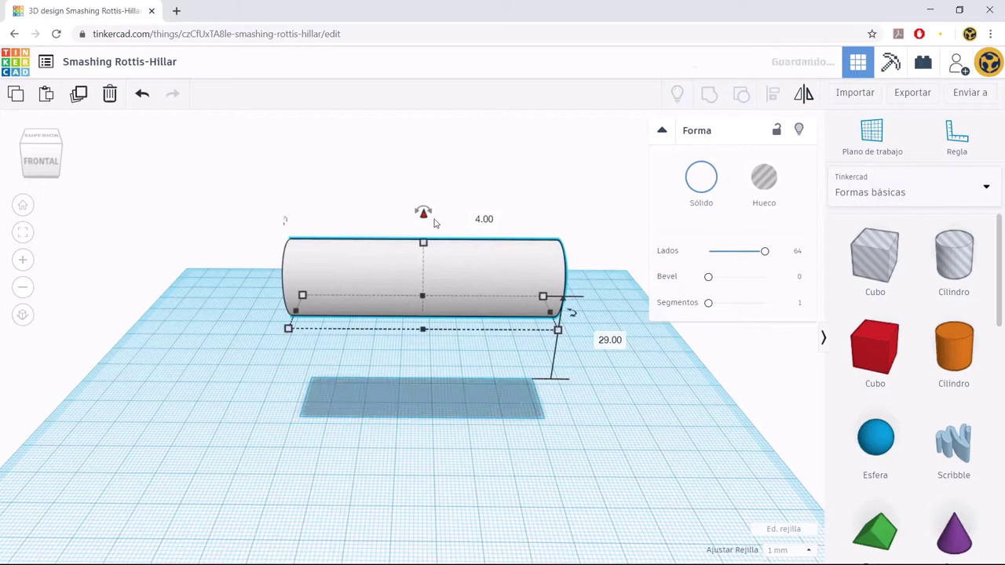
{"action": "left_click", "coordinate": [611, 339]}
{"action": "type", "text": "0"}
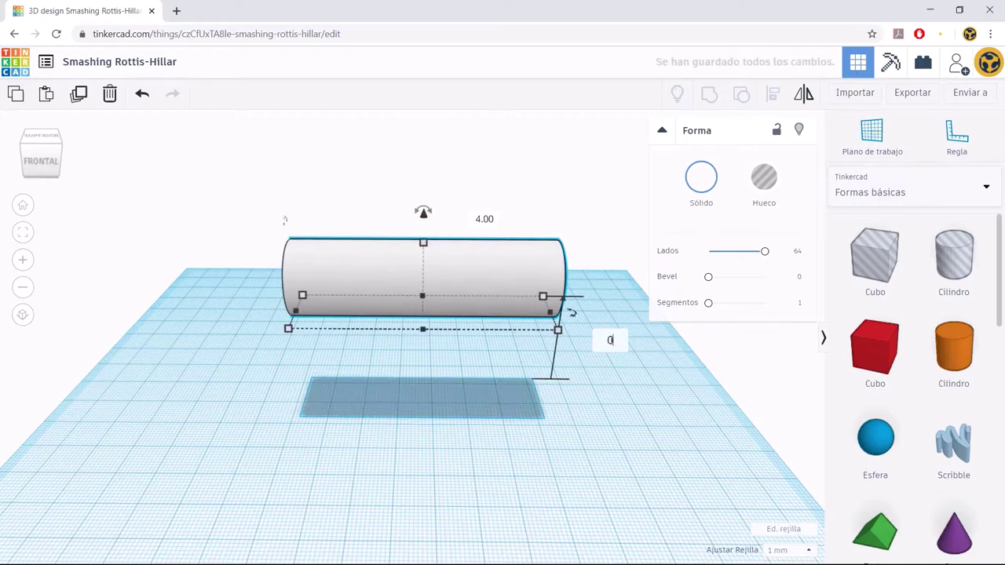
{"action": "key", "text": "Return"}
{"action": "left_click", "coordinate": [518, 275]}
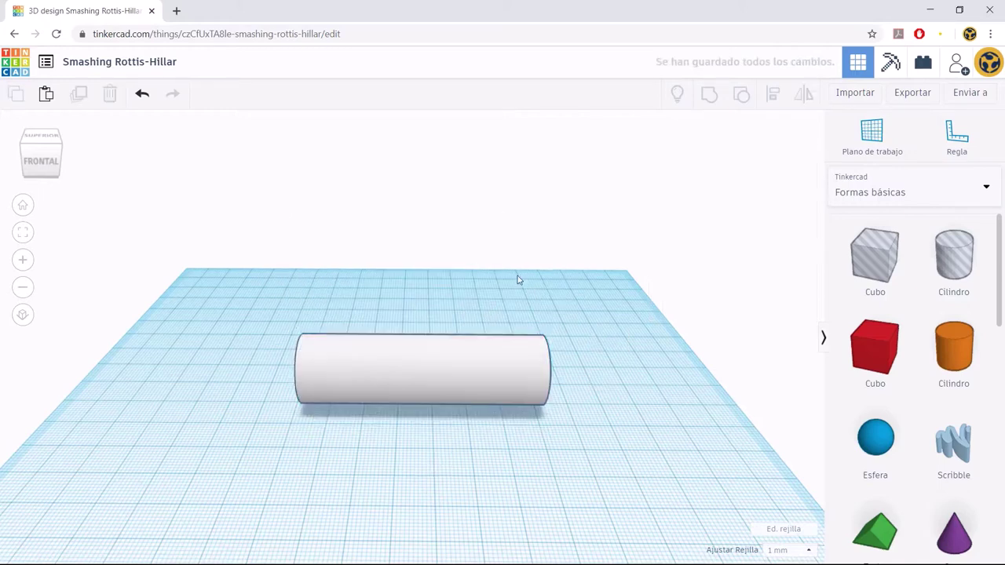
{"action": "mouse_move", "coordinate": [539, 302]}
{"action": "right_mouse_down"}
{"action": "mouse_move", "coordinate": [451, 318]}
{"action": "mouse_move", "coordinate": [532, 312]}
{"action": "mouse_move", "coordinate": [463, 299]}
{"action": "right_mouse_up"}
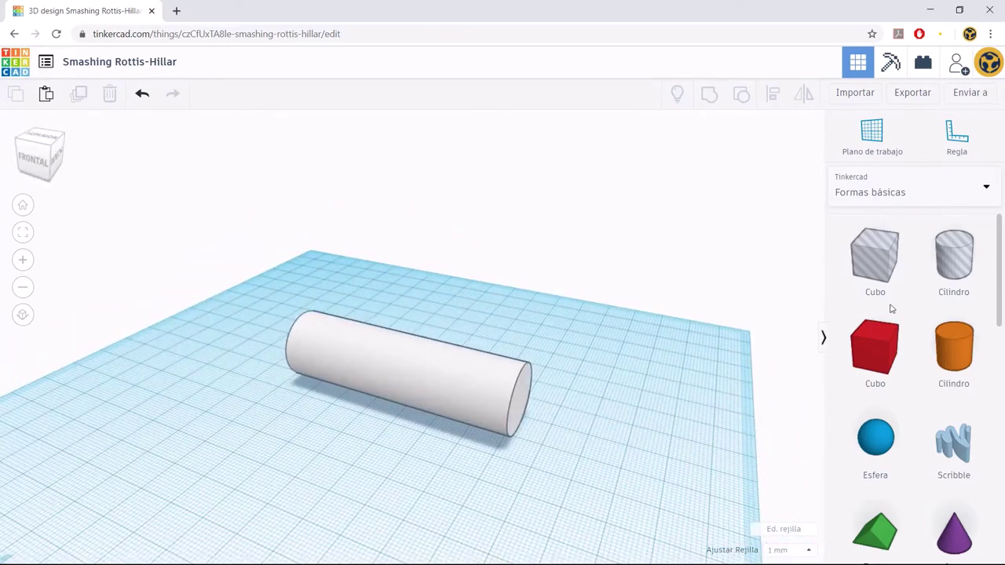
- Scroll Formas básicas to Paraboloide, drag one in, then cancel placing it with Esc
{"action": "scroll", "coordinate": [891, 309], "scroll_direction": "down", "scroll_amount": 1}
{"action": "scroll", "coordinate": [917, 316], "scroll_direction": "down", "scroll_amount": 1}
{"action": "scroll", "coordinate": [917, 317], "scroll_direction": "down", "scroll_amount": 2}
{"action": "scroll", "coordinate": [917, 316], "scroll_direction": "down", "scroll_amount": 2}
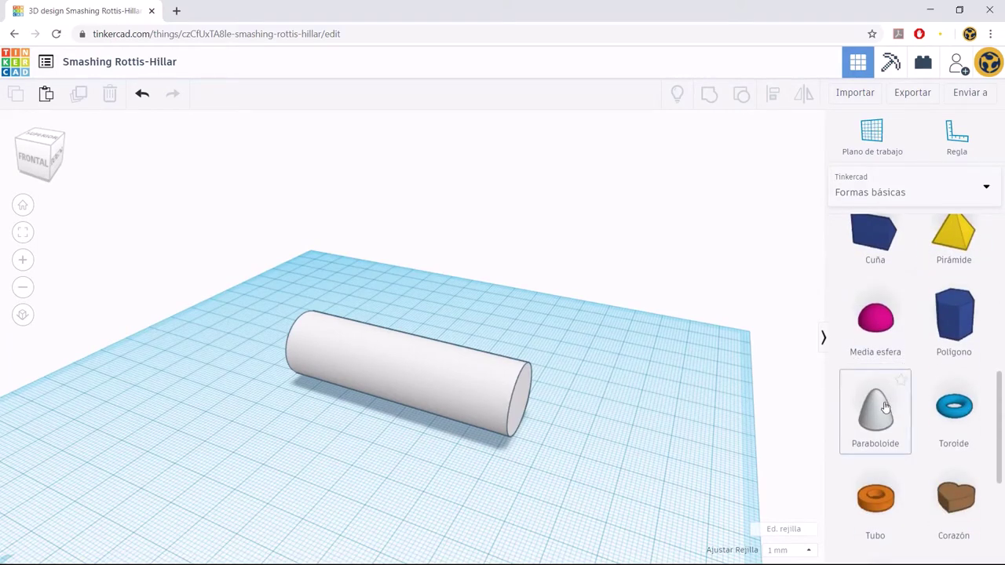
{"action": "mouse_move", "coordinate": [885, 407]}
{"action": "left_mouse_down"}
{"action": "mouse_move", "coordinate": [664, 371]}
{"action": "mouse_move", "coordinate": [592, 426]}
{"action": "mouse_move", "coordinate": [699, 402]}
{"action": "mouse_move", "coordinate": [809, 397]}
{"action": "mouse_move", "coordinate": [542, 411]}
{"action": "mouse_move", "coordinate": [564, 407]}
{"action": "left_mouse_up"}
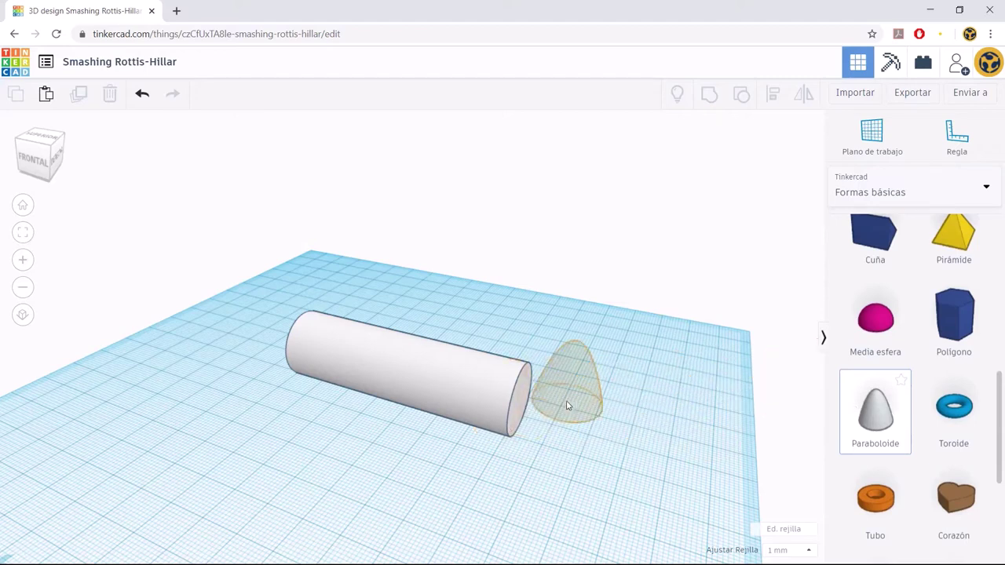
{"action": "key", "text": "Escape"}
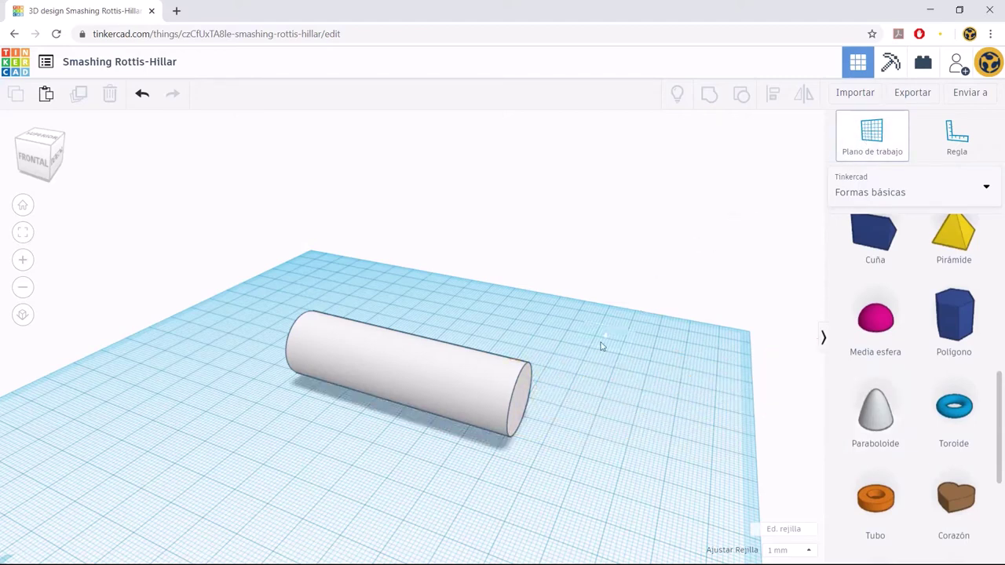
- Place a paraboloid on the cylinder's end face using the work plane
{"action": "left_click", "coordinate": [522, 404]}
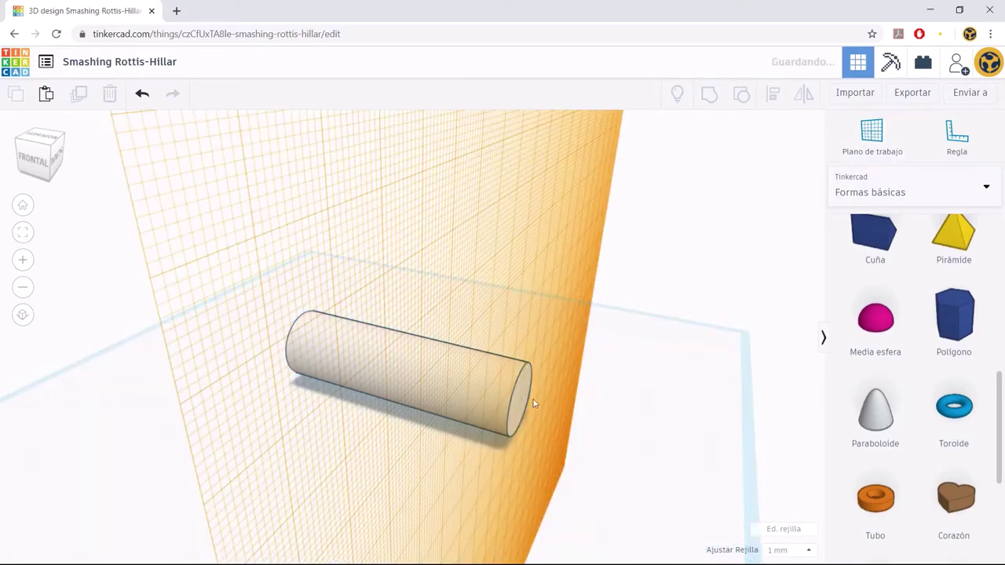
{"action": "left_click", "coordinate": [873, 410]}
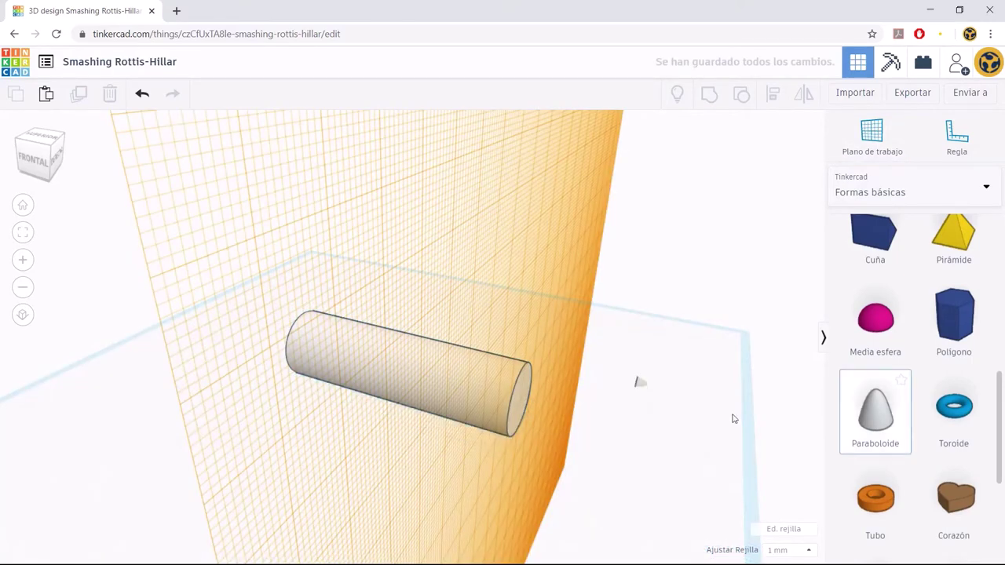
{"action": "left_click", "coordinate": [526, 403]}
{"action": "left_click", "coordinate": [550, 343]}
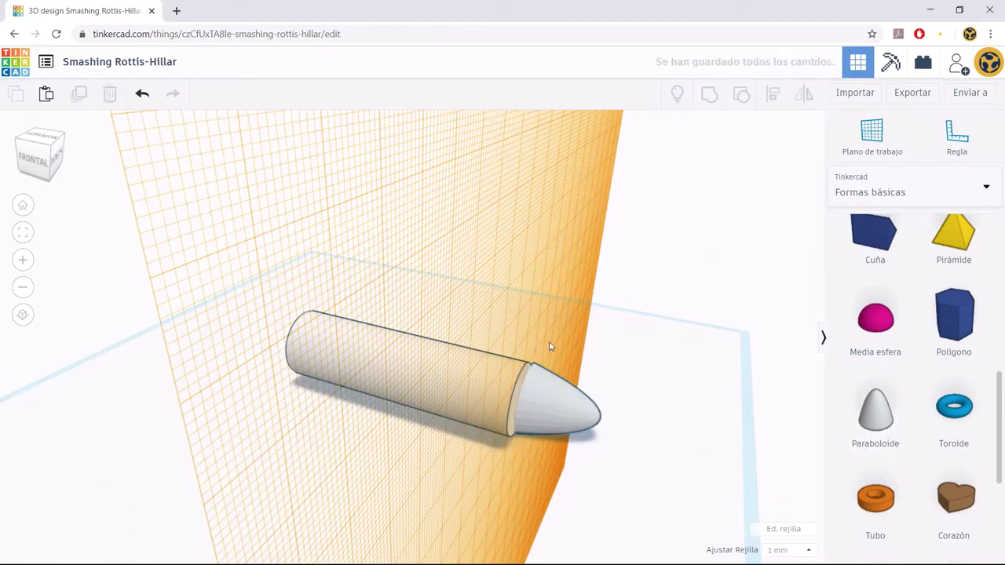
{"action": "mouse_move", "coordinate": [550, 344]}
{"action": "right_mouse_down"}
{"action": "mouse_move", "coordinate": [597, 386]}
{"action": "mouse_move", "coordinate": [563, 363]}
{"action": "mouse_move", "coordinate": [583, 374]}
{"action": "right_mouse_up"}
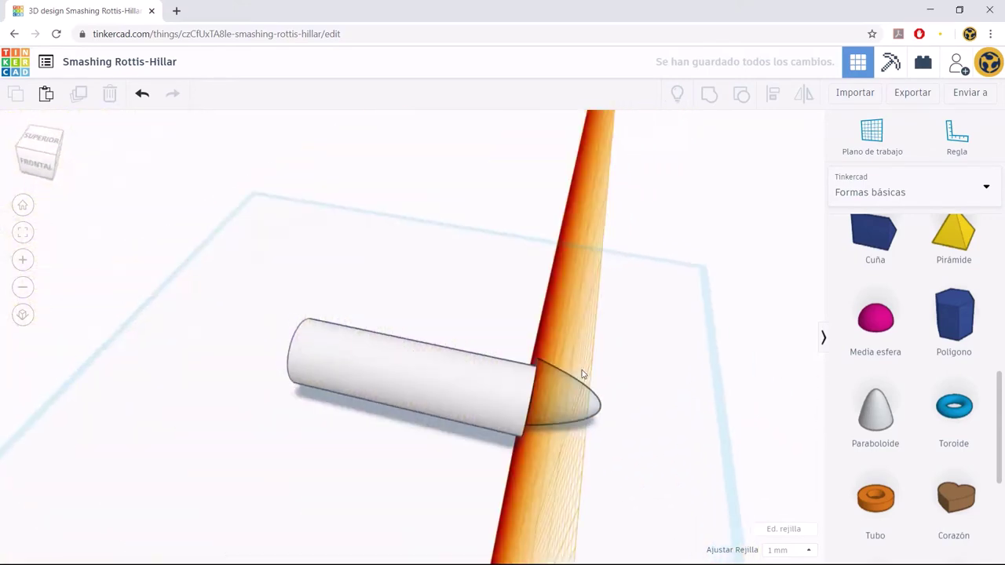
- Select the cylinder and paraboloid and align them to centre the nose
{"action": "left_click_drag", "start_coordinate": [283, 263], "coordinate": [664, 455]}
{"action": "left_click", "coordinate": [772, 95]}
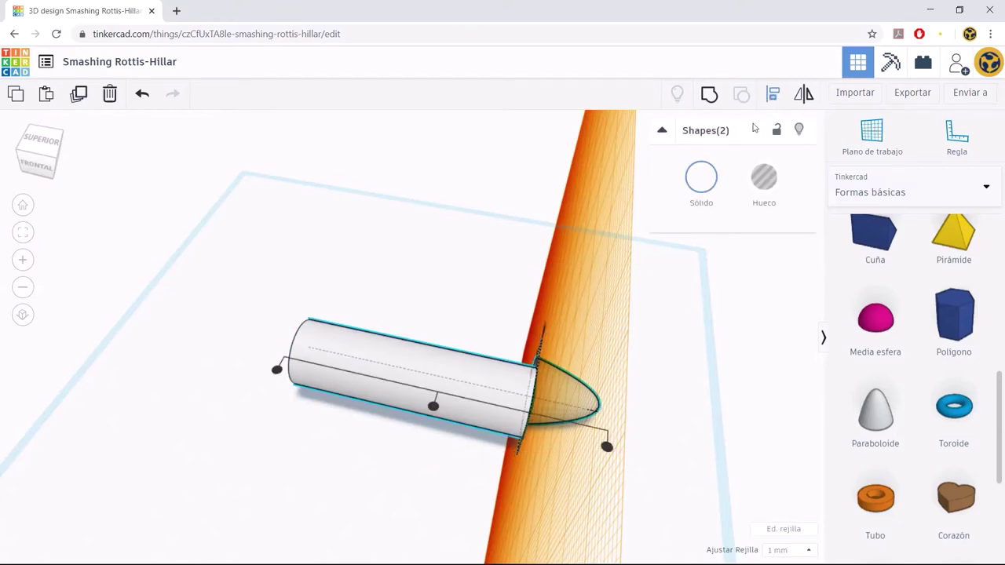
{"action": "mouse_move", "coordinate": [441, 364]}
{"action": "right_mouse_down"}
{"action": "mouse_move", "coordinate": [359, 382]}
{"action": "mouse_move", "coordinate": [283, 417]}
{"action": "right_mouse_up"}
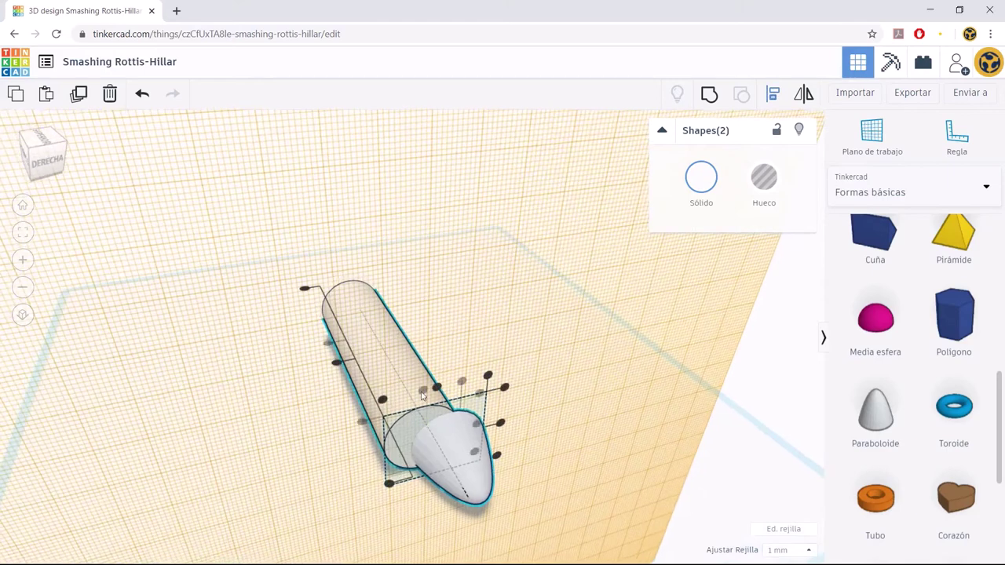
{"action": "left_click", "coordinate": [436, 388]}
{"action": "right_click_drag", "start_coordinate": [337, 461], "coordinate": [394, 437]}
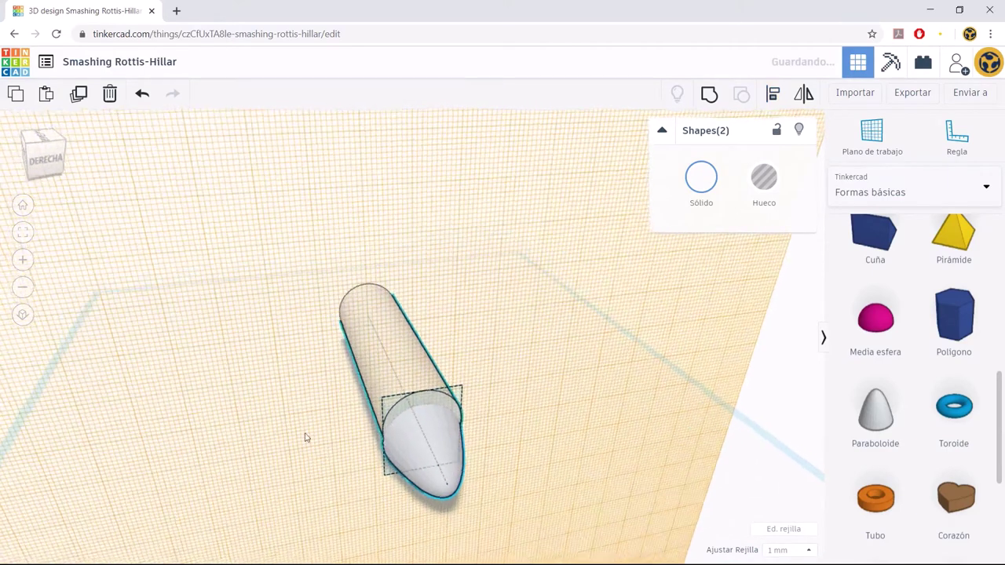
{"action": "left_click", "coordinate": [464, 408]}
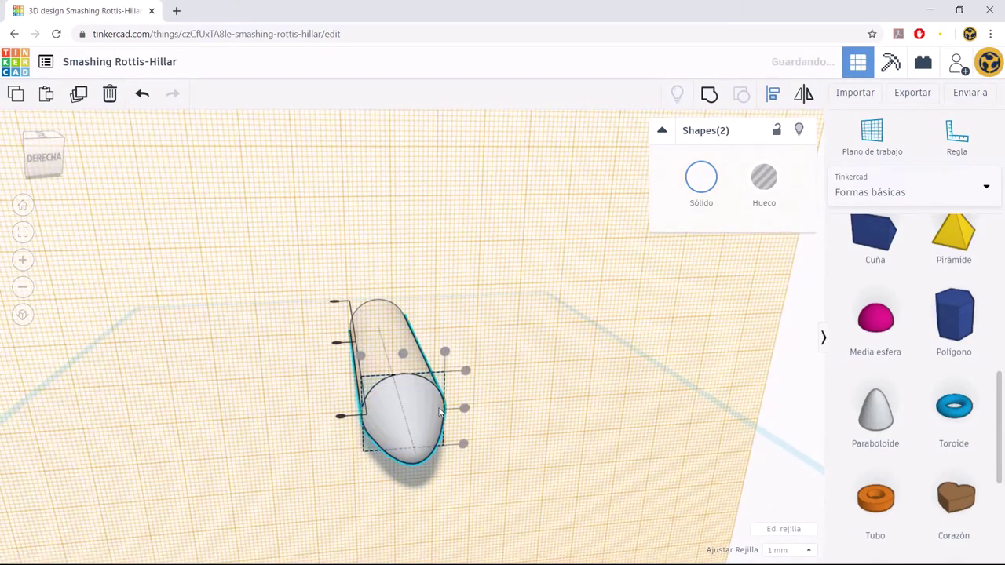
{"action": "left_click", "coordinate": [263, 398]}
- Zoom and orbit to a front view of the fuselage, cancelling the work plane
{"action": "scroll", "coordinate": [411, 404], "scroll_direction": "up", "scroll_amount": 3}
{"action": "scroll", "coordinate": [406, 397], "scroll_direction": "up", "scroll_amount": 3}
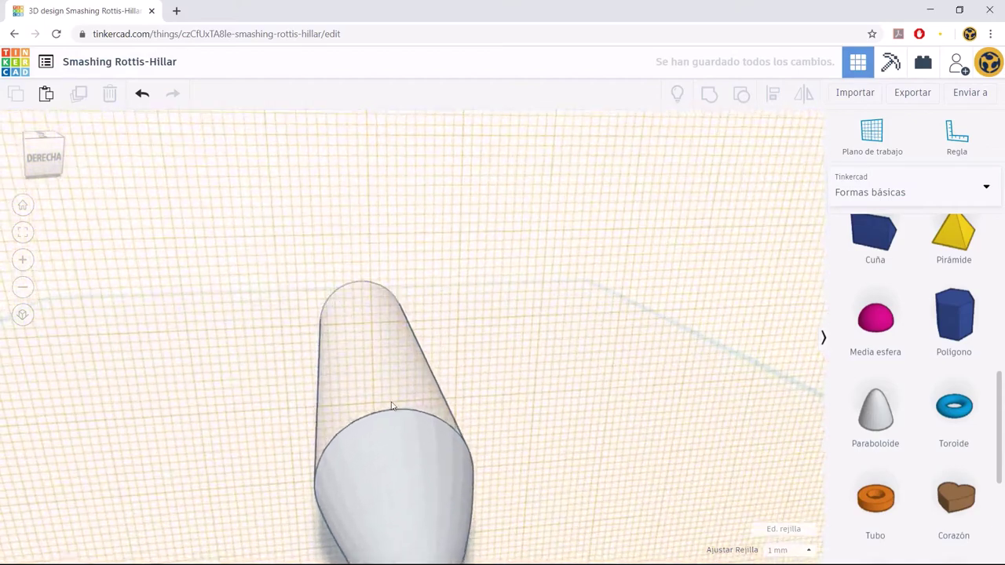
{"action": "scroll", "coordinate": [392, 406], "scroll_direction": "up", "scroll_amount": 2}
{"action": "mouse_move", "coordinate": [496, 401]}
{"action": "right_mouse_down"}
{"action": "mouse_move", "coordinate": [651, 377]}
{"action": "mouse_move", "coordinate": [492, 374]}
{"action": "mouse_move", "coordinate": [566, 369]}
{"action": "right_mouse_up"}
{"action": "scroll", "coordinate": [552, 382], "scroll_direction": "down", "scroll_amount": 3}
{"action": "scroll", "coordinate": [534, 375], "scroll_direction": "down", "scroll_amount": 2}
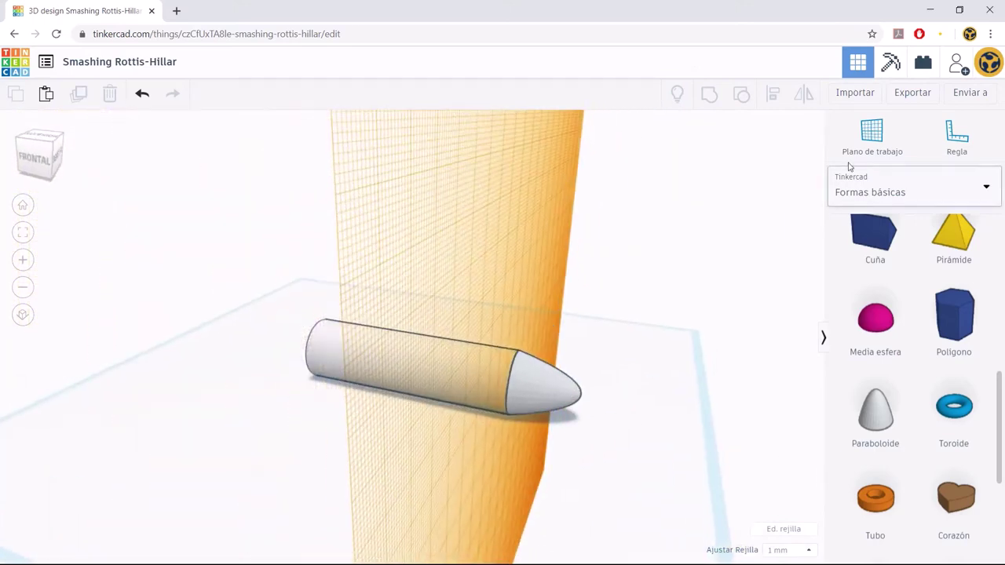
{"action": "left_click", "coordinate": [350, 396]}
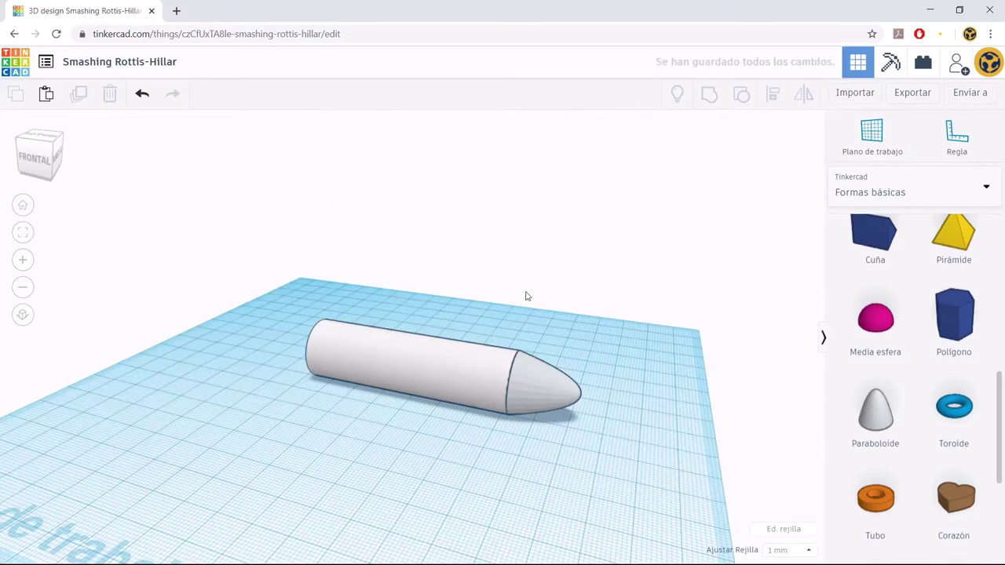
- Place the work plane on the cylinder's flat rear end face
{"action": "mouse_move", "coordinate": [524, 296]}
{"action": "right_mouse_down"}
{"action": "mouse_move", "coordinate": [442, 299]}
{"action": "mouse_move", "coordinate": [360, 281]}
{"action": "mouse_move", "coordinate": [507, 318]}
{"action": "mouse_move", "coordinate": [604, 308]}
{"action": "right_mouse_up"}
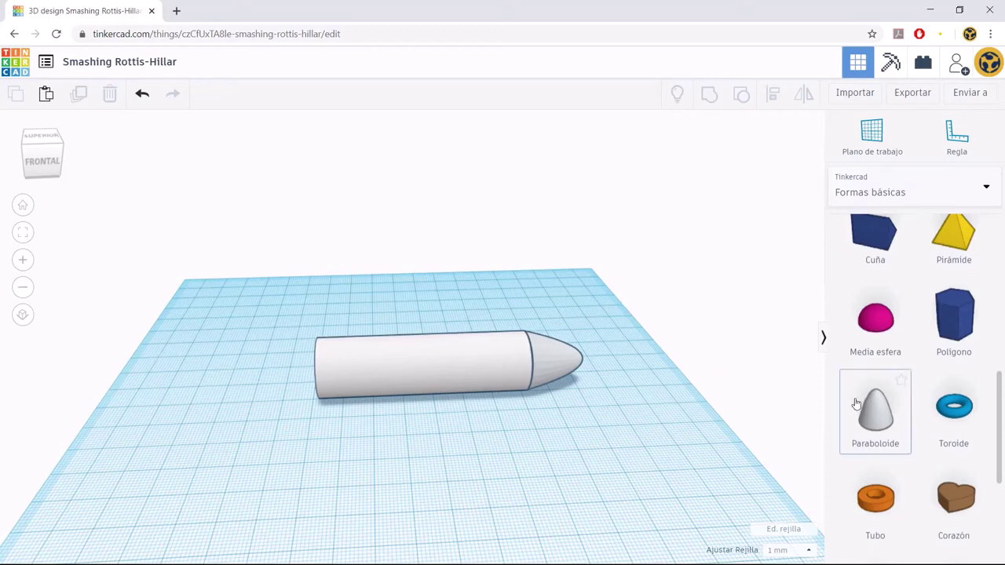
{"action": "mouse_move", "coordinate": [862, 408]}
{"action": "left_mouse_down"}
{"action": "mouse_move", "coordinate": [586, 414]}
{"action": "mouse_move", "coordinate": [607, 419]}
{"action": "left_mouse_up"}
{"action": "right_click_drag", "start_coordinate": [438, 335], "coordinate": [338, 395]}
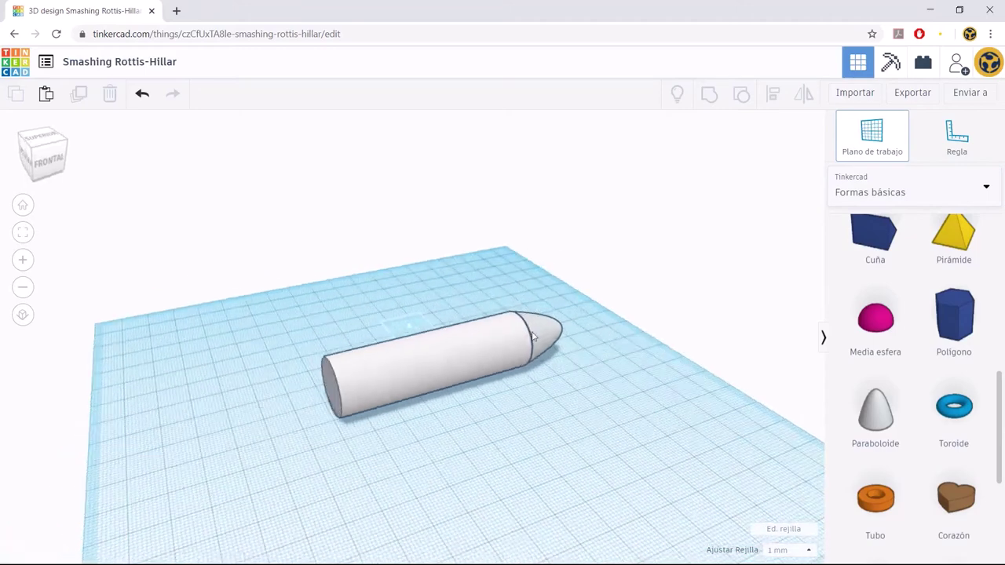
{"action": "left_click", "coordinate": [340, 396]}
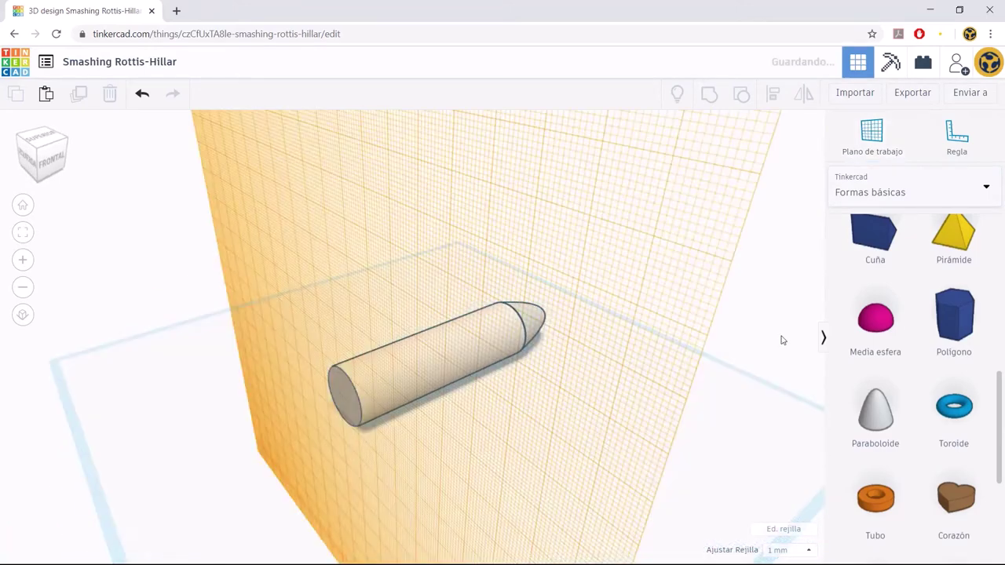
{"action": "left_click", "coordinate": [863, 410]}
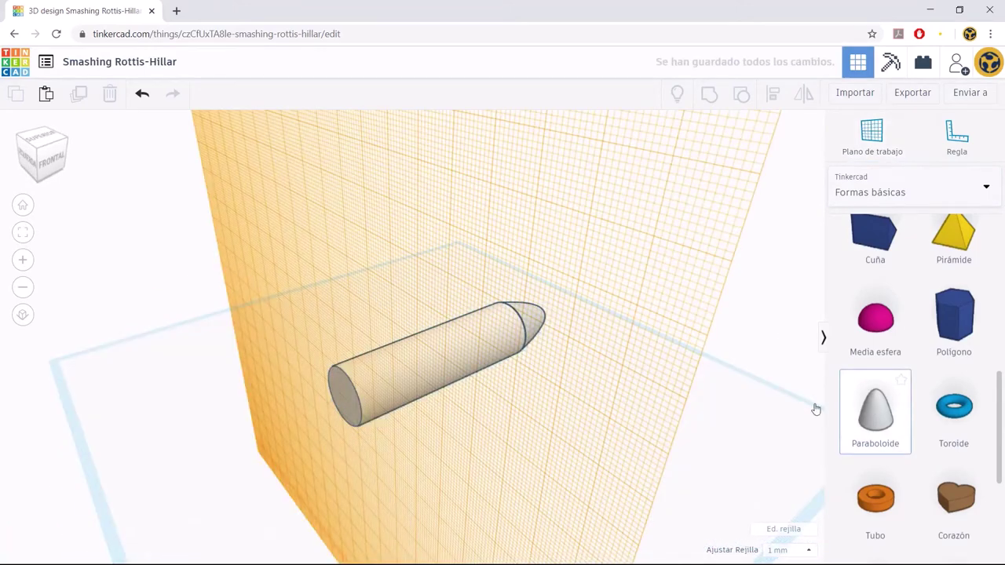
- Drop a paraboloid on the rear face and stretch it into a 50 mm tail
{"action": "left_click", "coordinate": [343, 401]}
{"action": "left_click", "coordinate": [289, 349]}
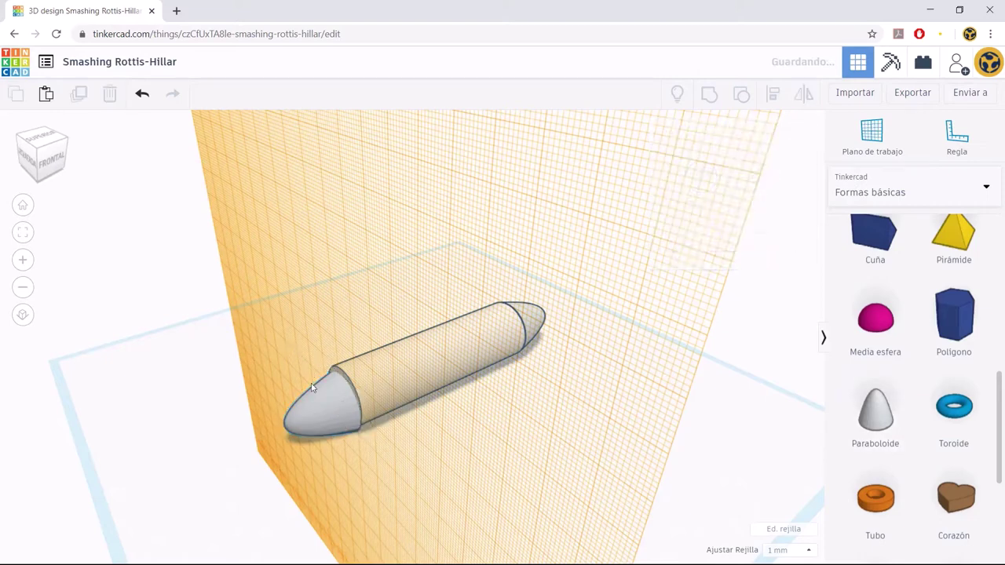
{"action": "left_click", "coordinate": [315, 399]}
{"action": "left_click_drag", "start_coordinate": [286, 426], "coordinate": [186, 479]}
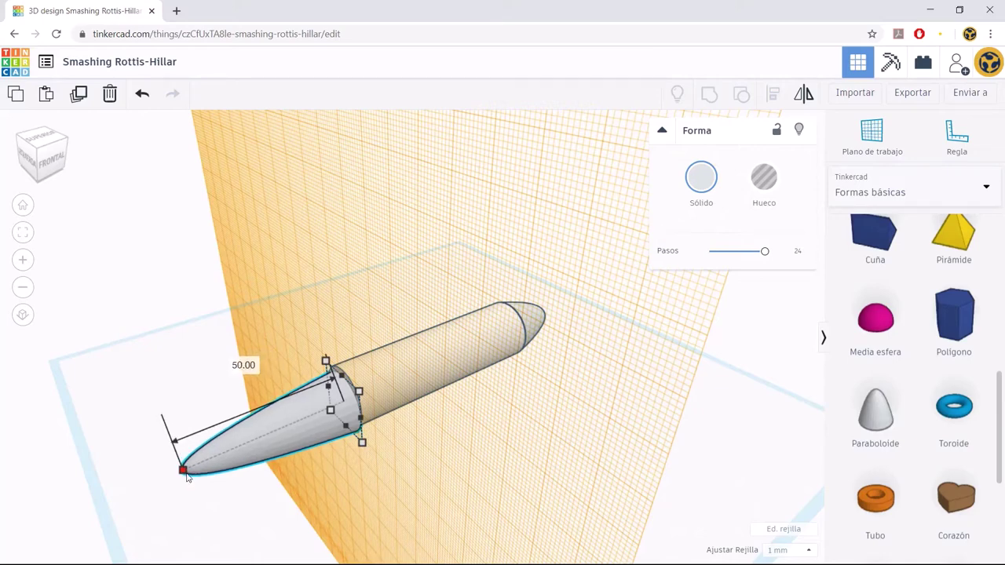
{"action": "left_click", "coordinate": [466, 426]}
- Box-select all three fuselage pieces and orbit to check they line up
{"action": "mouse_move", "coordinate": [455, 417]}
{"action": "right_mouse_down"}
{"action": "mouse_move", "coordinate": [402, 410]}
{"action": "mouse_move", "coordinate": [453, 422]}
{"action": "mouse_move", "coordinate": [236, 312]}
{"action": "right_mouse_up"}
{"action": "left_click_drag", "start_coordinate": [140, 234], "coordinate": [713, 512]}
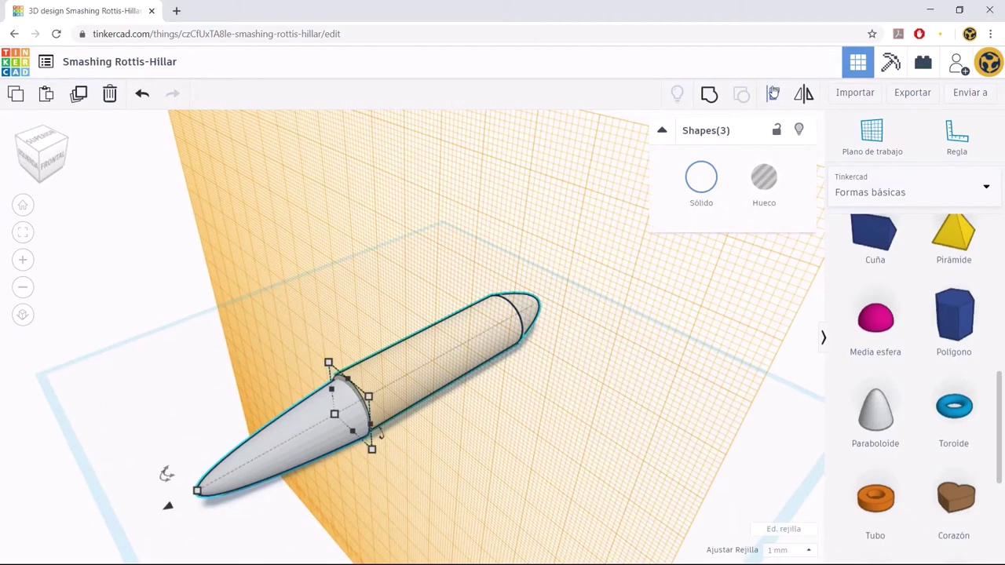
{"action": "right_click_drag", "start_coordinate": [354, 416], "coordinate": [467, 401]}
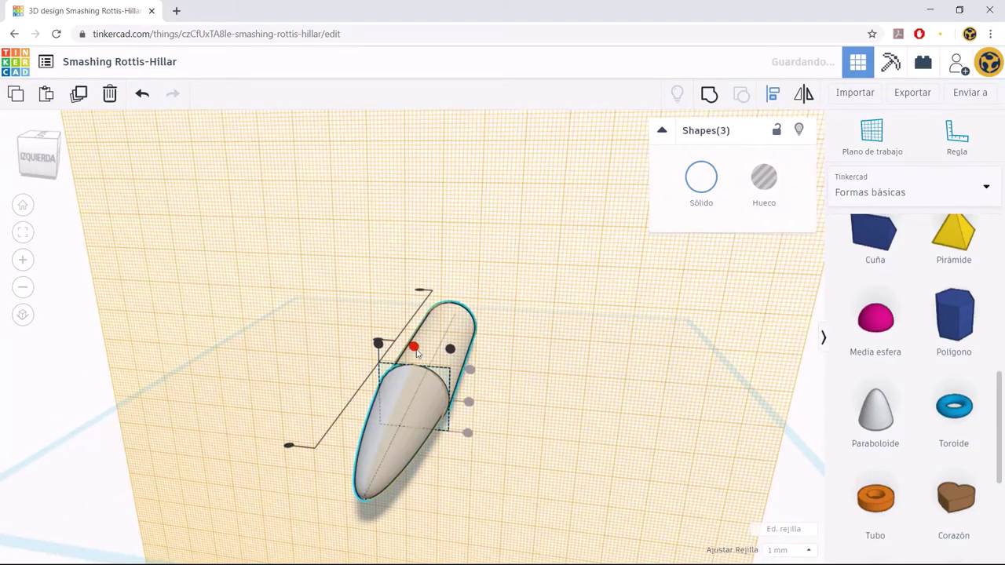
{"action": "left_click", "coordinate": [556, 338]}
{"action": "mouse_move", "coordinate": [556, 338]}
{"action": "right_mouse_down"}
{"action": "mouse_move", "coordinate": [516, 337]}
{"action": "mouse_move", "coordinate": [385, 368]}
{"action": "mouse_move", "coordinate": [327, 357]}
{"action": "right_mouse_up"}
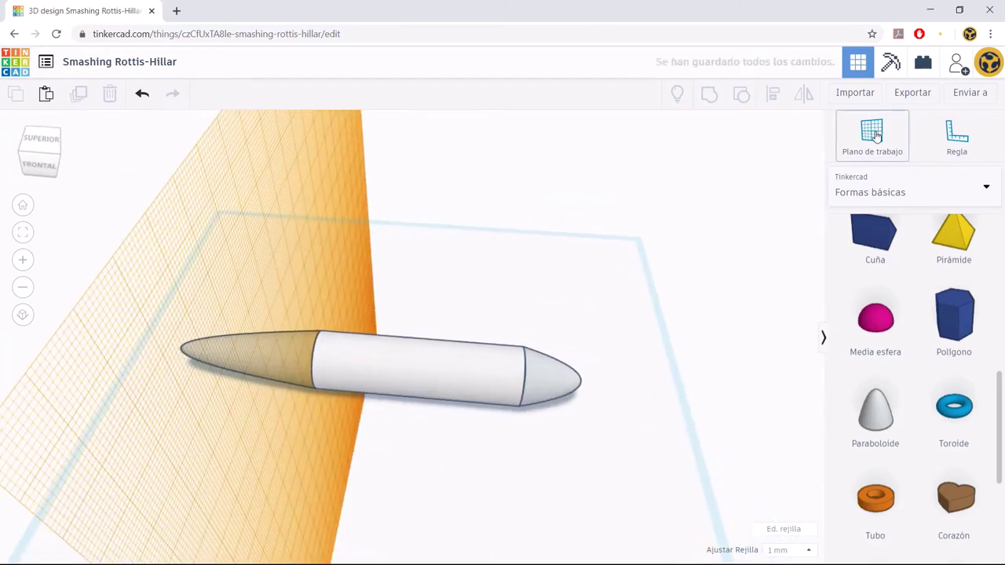
- Return the work plane to the ground grid
{"action": "left_click", "coordinate": [876, 135]}
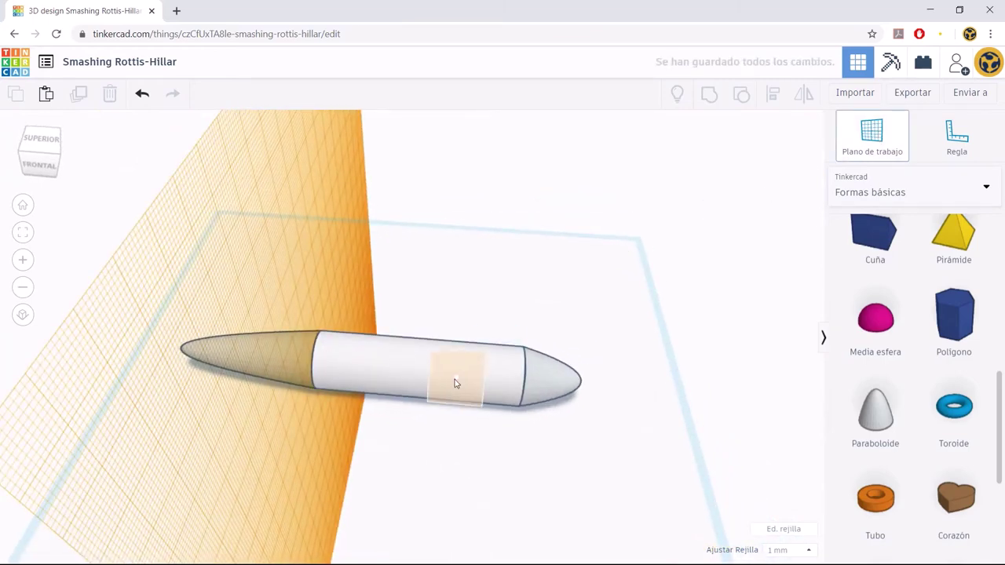
{"action": "left_click", "coordinate": [424, 408]}
{"action": "mouse_move", "coordinate": [541, 317]}
{"action": "right_mouse_down"}
{"action": "mouse_move", "coordinate": [410, 316]}
{"action": "mouse_move", "coordinate": [347, 291]}
{"action": "mouse_move", "coordinate": [507, 335]}
{"action": "mouse_move", "coordinate": [634, 334]}
{"action": "mouse_move", "coordinate": [417, 332]}
{"action": "mouse_move", "coordinate": [378, 284]}
{"action": "mouse_move", "coordinate": [442, 311]}
{"action": "mouse_move", "coordinate": [545, 321]}
{"action": "mouse_move", "coordinate": [667, 301]}
{"action": "mouse_move", "coordinate": [878, 306]}
{"action": "right_mouse_up"}
{"action": "scroll", "coordinate": [937, 301], "scroll_direction": "up", "scroll_amount": 1}
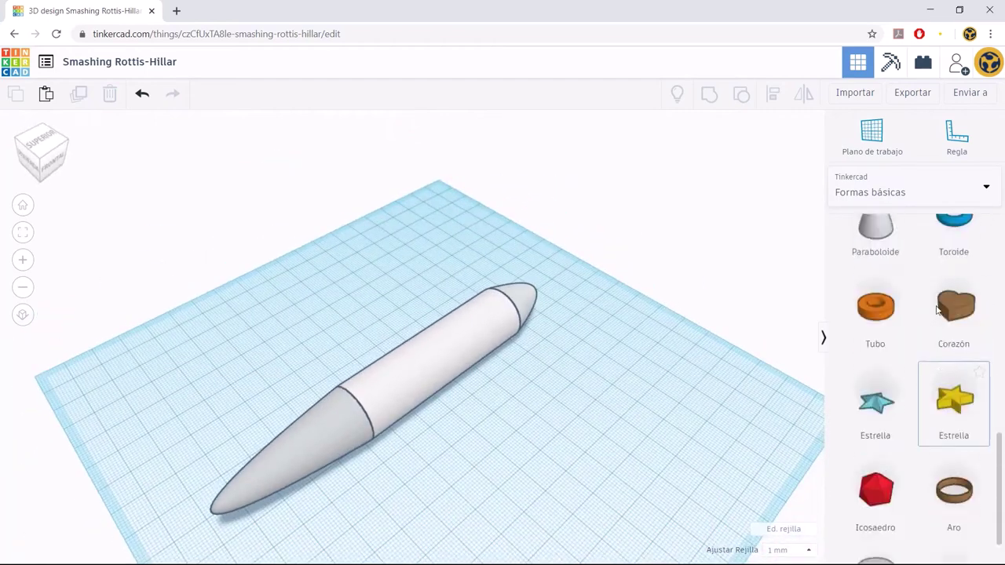
{"action": "scroll", "coordinate": [936, 306], "scroll_direction": "up", "scroll_amount": 5}
{"action": "scroll", "coordinate": [935, 310], "scroll_direction": "up", "scroll_amount": 2}
{"action": "scroll", "coordinate": [934, 313], "scroll_direction": "down", "scroll_amount": 2}
{"action": "scroll", "coordinate": [934, 313], "scroll_direction": "down", "scroll_amount": 3}
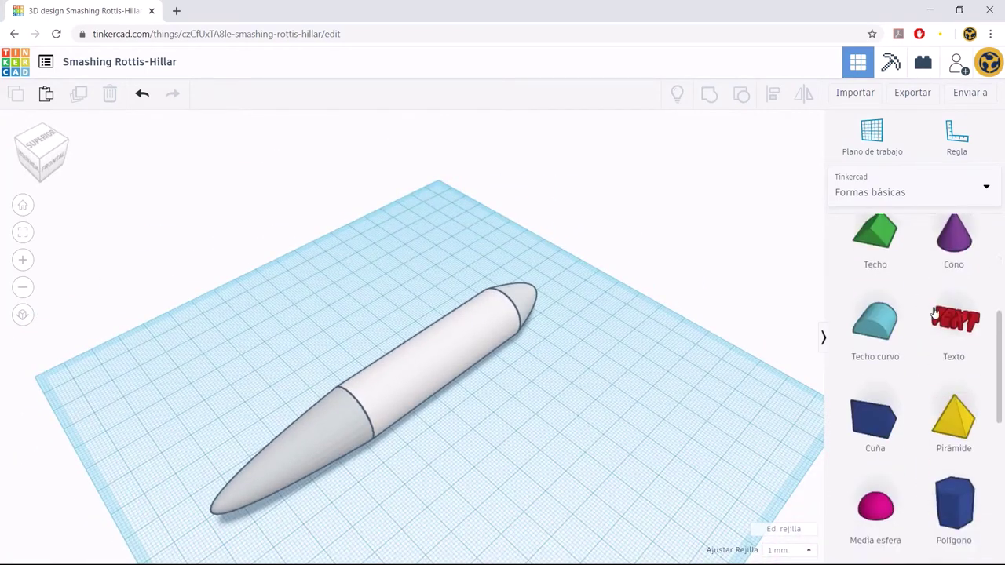
{"action": "scroll", "coordinate": [934, 313], "scroll_direction": "down", "scroll_amount": 2}
- Place a Cuña beside the fuselage and tip it 90° onto its side
{"action": "mouse_move", "coordinate": [877, 322]}
{"action": "left_mouse_down"}
{"action": "mouse_move", "coordinate": [490, 442]}
{"action": "mouse_move", "coordinate": [499, 434]}
{"action": "left_mouse_up"}
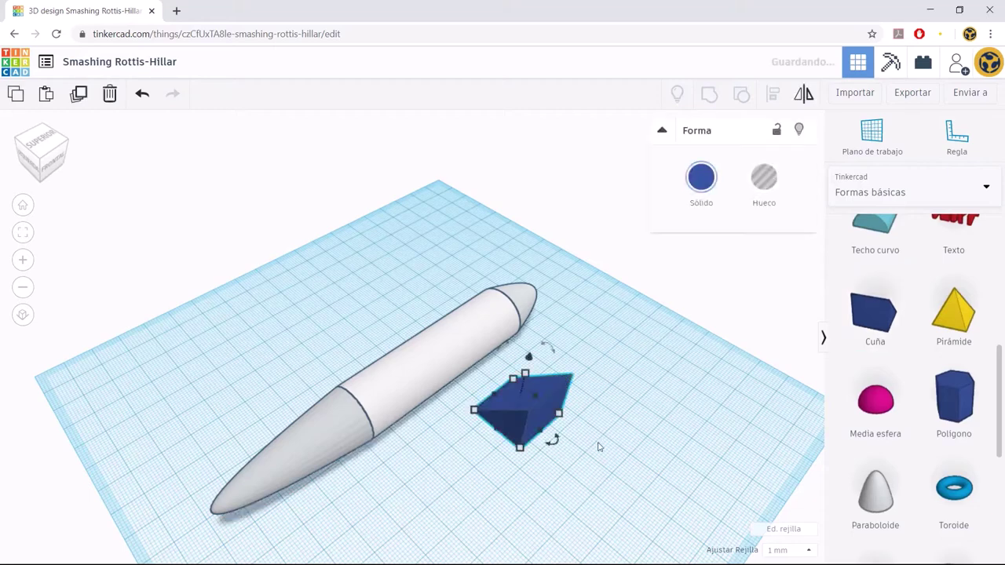
{"action": "mouse_move", "coordinate": [599, 445]}
{"action": "right_mouse_down"}
{"action": "mouse_move", "coordinate": [576, 442]}
{"action": "mouse_move", "coordinate": [547, 400]}
{"action": "right_mouse_up"}
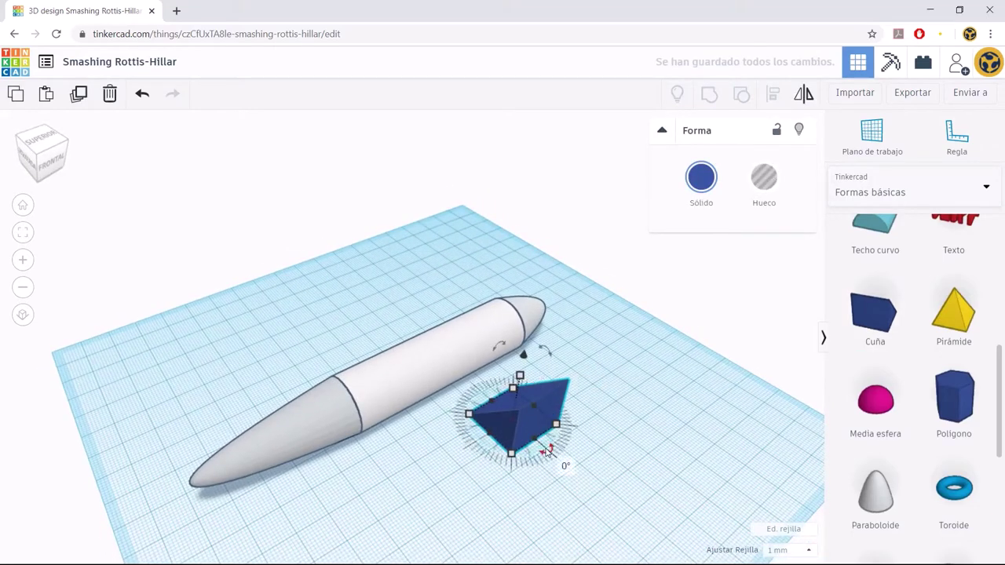
{"action": "left_click_drag", "start_coordinate": [548, 451], "coordinate": [464, 446]}
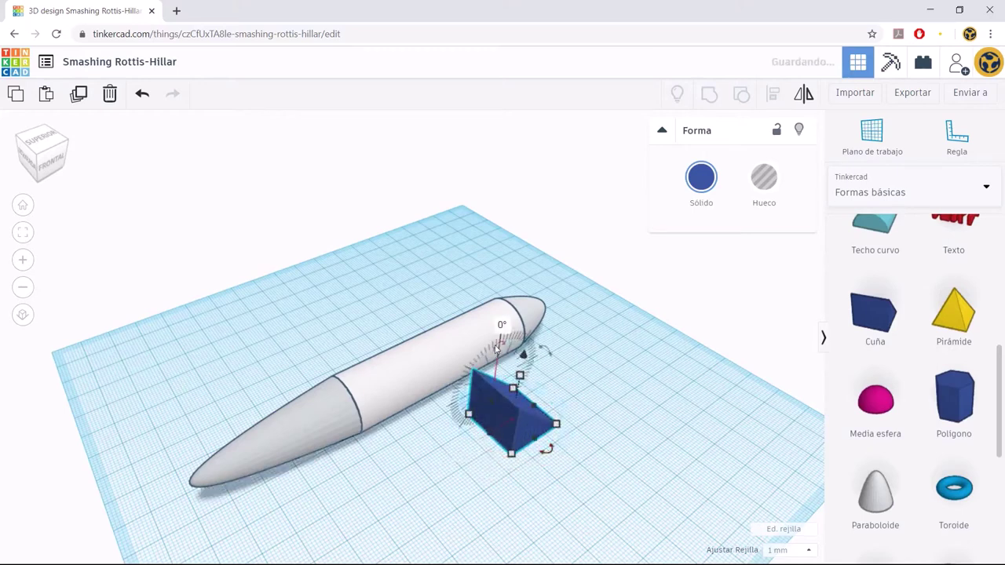
{"action": "left_click_drag", "start_coordinate": [516, 348], "coordinate": [579, 412]}
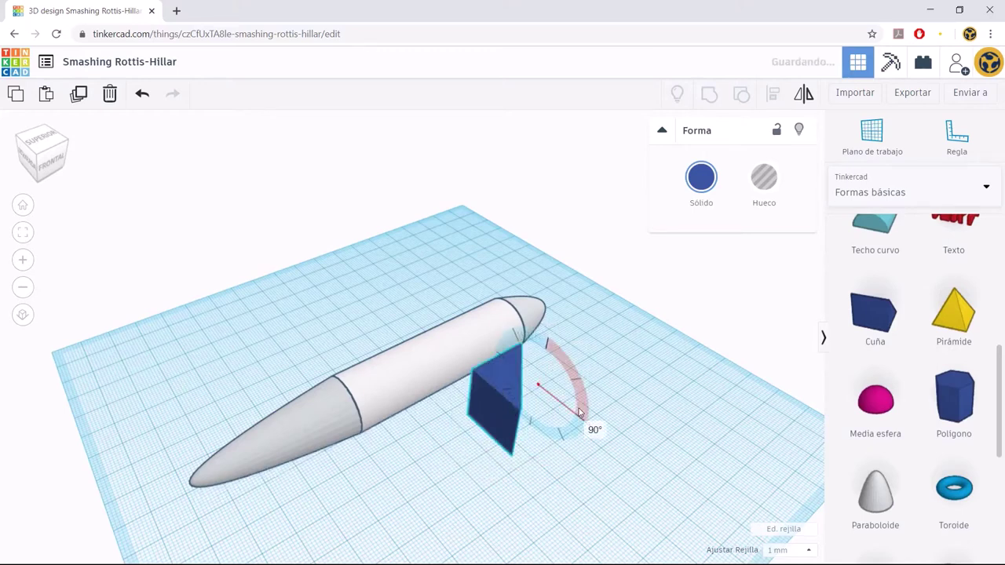
- Resize the wedge to 58×32 mm and slide it against the fuselage as a wing
{"action": "right_click_drag", "start_coordinate": [539, 428], "coordinate": [525, 455]}
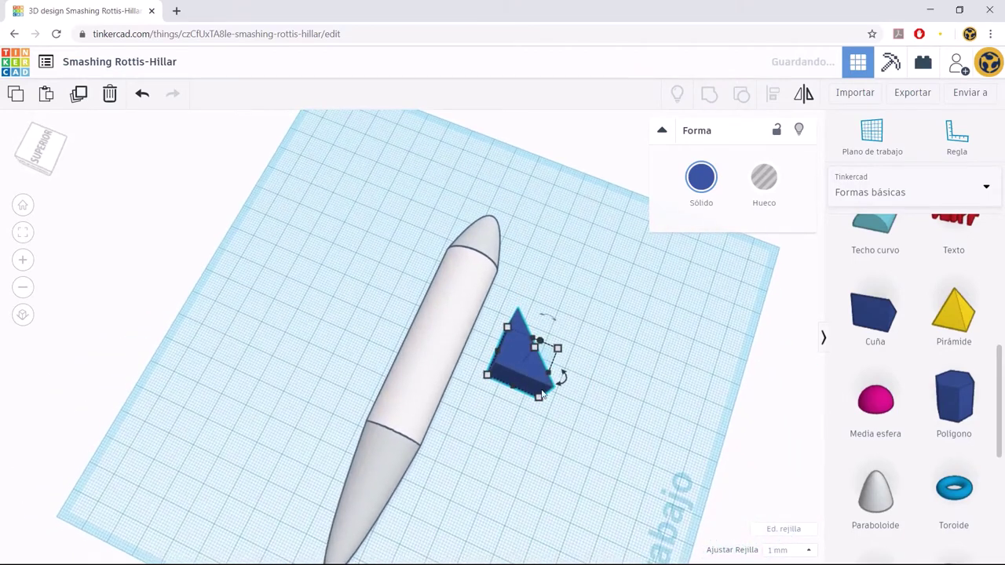
{"action": "mouse_move", "coordinate": [539, 399]}
{"action": "left_mouse_down"}
{"action": "mouse_move", "coordinate": [597, 463]}
{"action": "mouse_move", "coordinate": [630, 477]}
{"action": "left_mouse_up"}
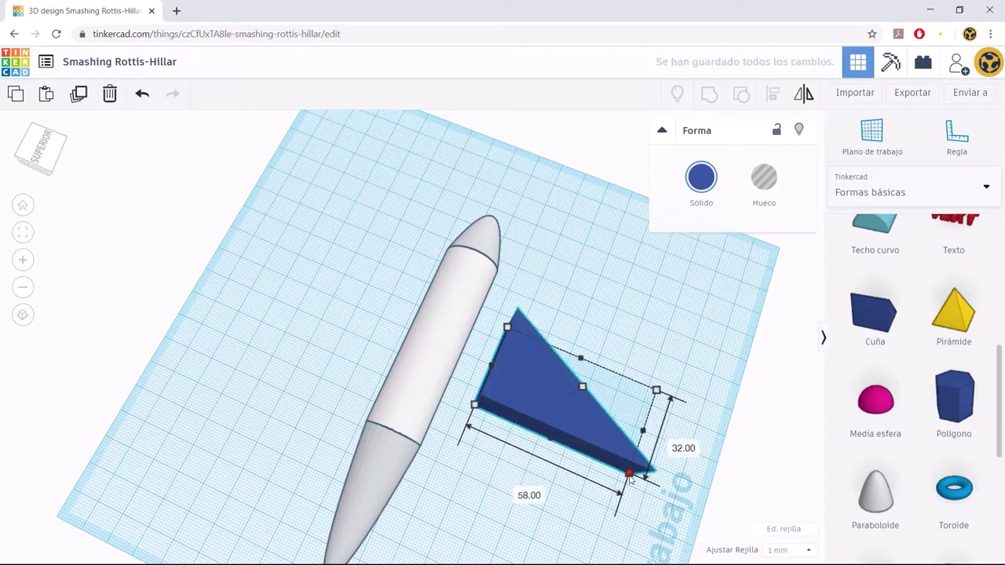
{"action": "left_click_drag", "start_coordinate": [548, 426], "coordinate": [511, 423]}
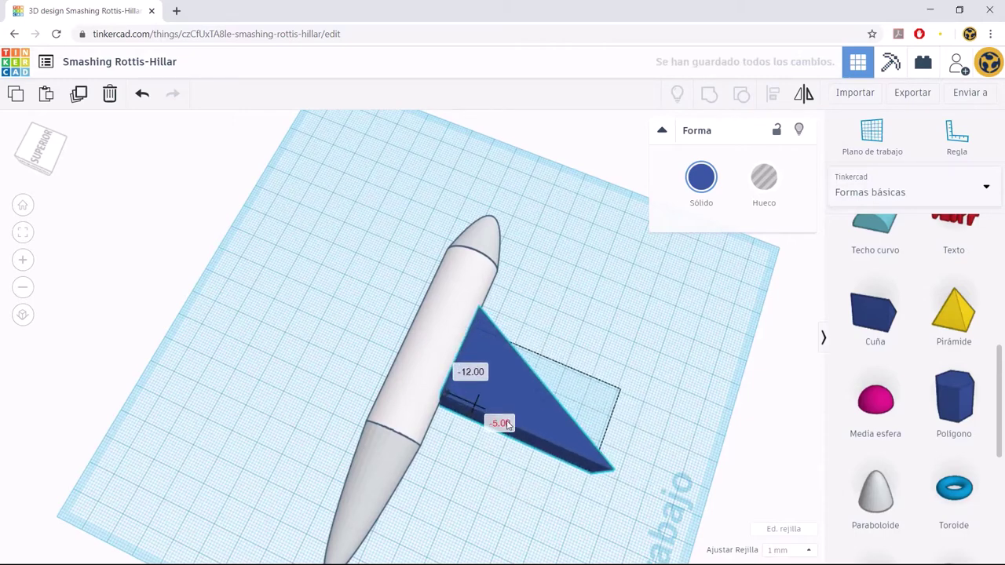
{"action": "left_click", "coordinate": [625, 366]}
{"action": "right_click_drag", "start_coordinate": [626, 366], "coordinate": [387, 309]}
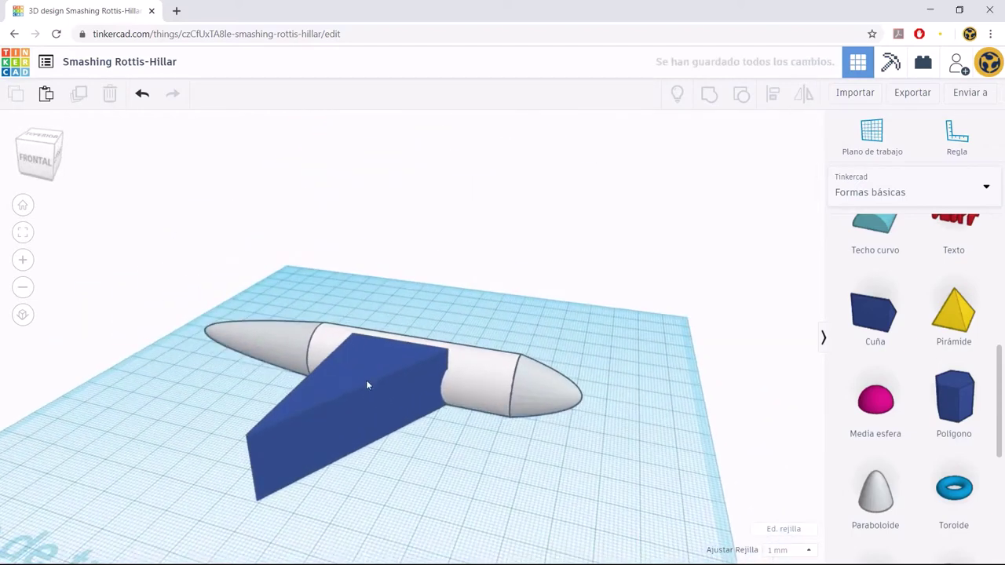
- Flatten the blue wing to 3.00 mm thick
{"action": "left_click", "coordinate": [365, 380]}
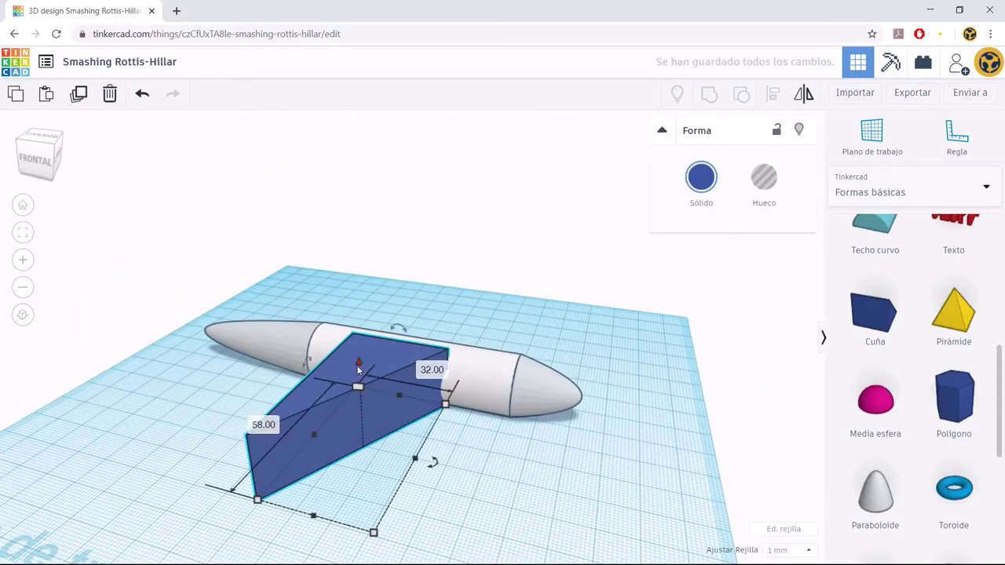
{"action": "left_click_drag", "start_coordinate": [358, 389], "coordinate": [363, 444]}
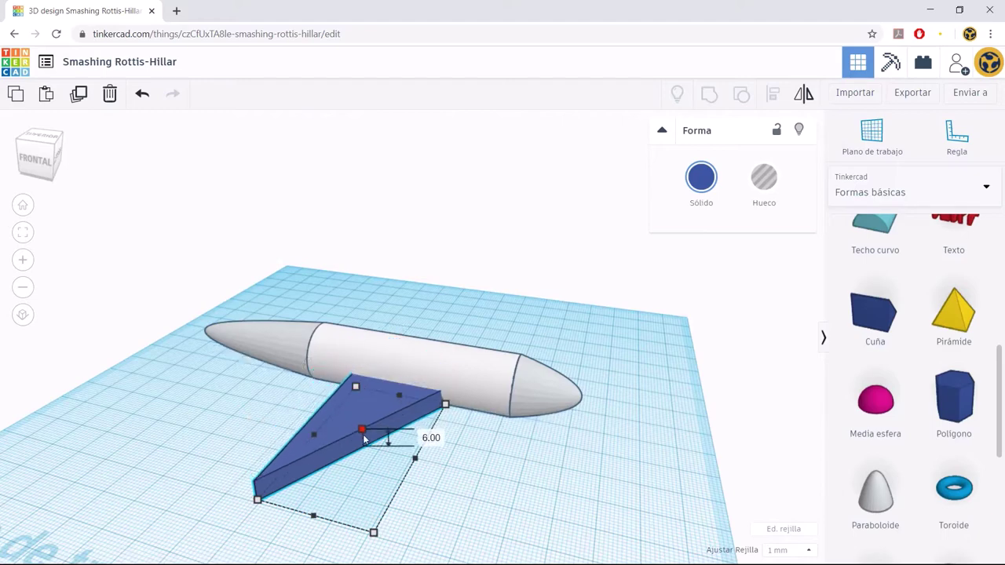
{"action": "left_click", "coordinate": [529, 452]}
{"action": "mouse_move", "coordinate": [482, 438]}
{"action": "right_mouse_down"}
{"action": "mouse_move", "coordinate": [375, 394]}
{"action": "mouse_move", "coordinate": [575, 441]}
{"action": "right_mouse_up"}
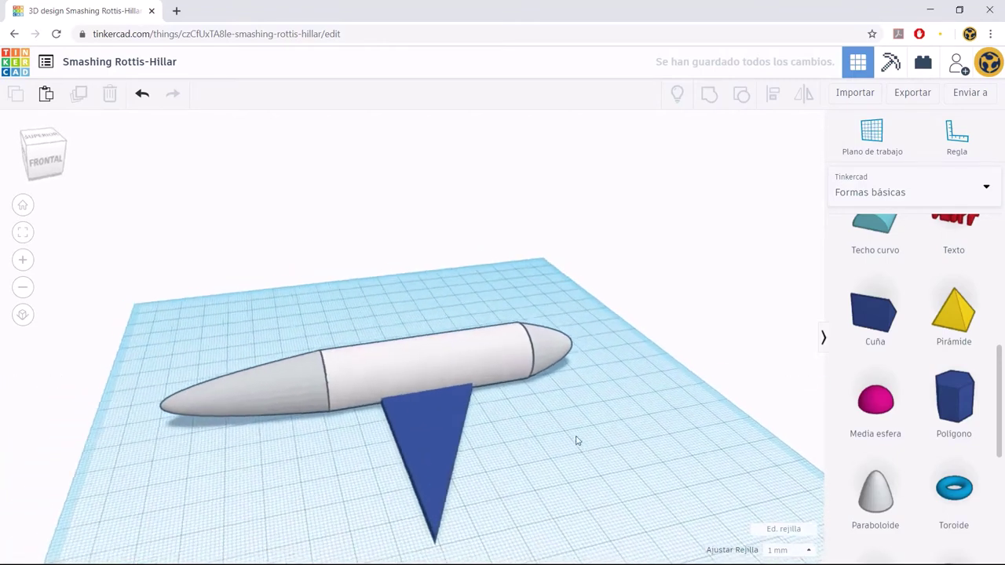
- Move the wing 7 mm back along the fuselage
{"action": "left_click", "coordinate": [429, 400]}
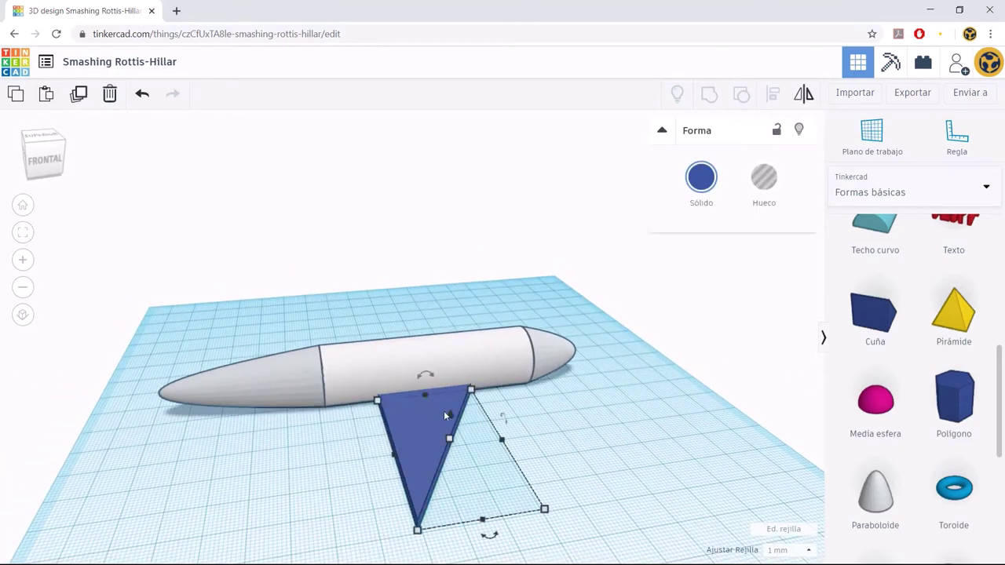
{"action": "left_click_drag", "start_coordinate": [450, 416], "coordinate": [451, 392]}
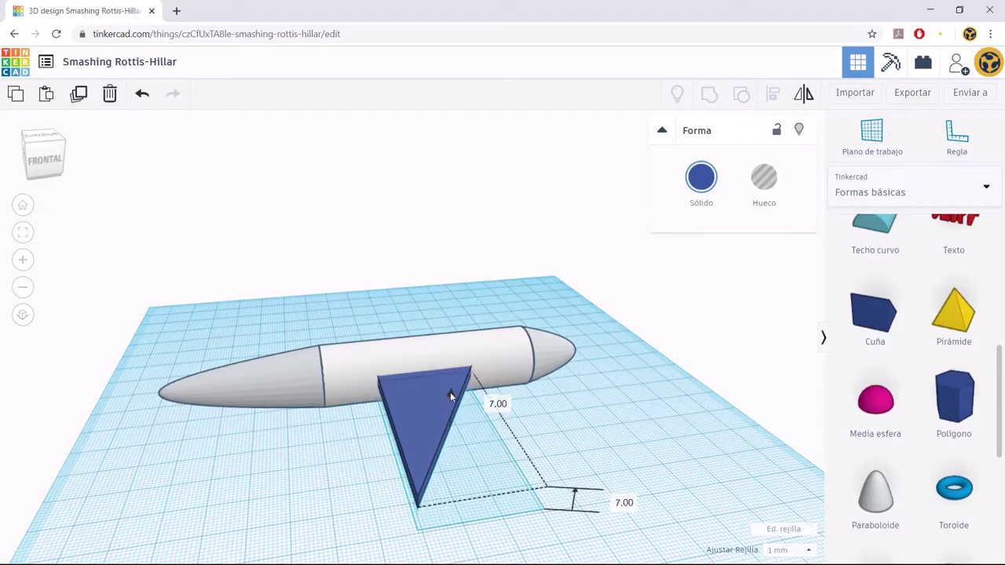
{"action": "left_click", "coordinate": [605, 414]}
{"action": "mouse_move", "coordinate": [601, 411]}
{"action": "right_mouse_down"}
{"action": "mouse_move", "coordinate": [355, 379]}
{"action": "mouse_move", "coordinate": [335, 404]}
{"action": "mouse_move", "coordinate": [400, 417]}
{"action": "mouse_move", "coordinate": [599, 411]}
{"action": "mouse_move", "coordinate": [657, 395]}
{"action": "right_mouse_up"}
{"action": "mouse_move", "coordinate": [557, 382]}
{"action": "right_mouse_down"}
{"action": "mouse_move", "coordinate": [556, 417]}
{"action": "mouse_move", "coordinate": [494, 428]}
{"action": "mouse_move", "coordinate": [455, 414]}
{"action": "mouse_move", "coordinate": [602, 415]}
{"action": "right_mouse_up"}
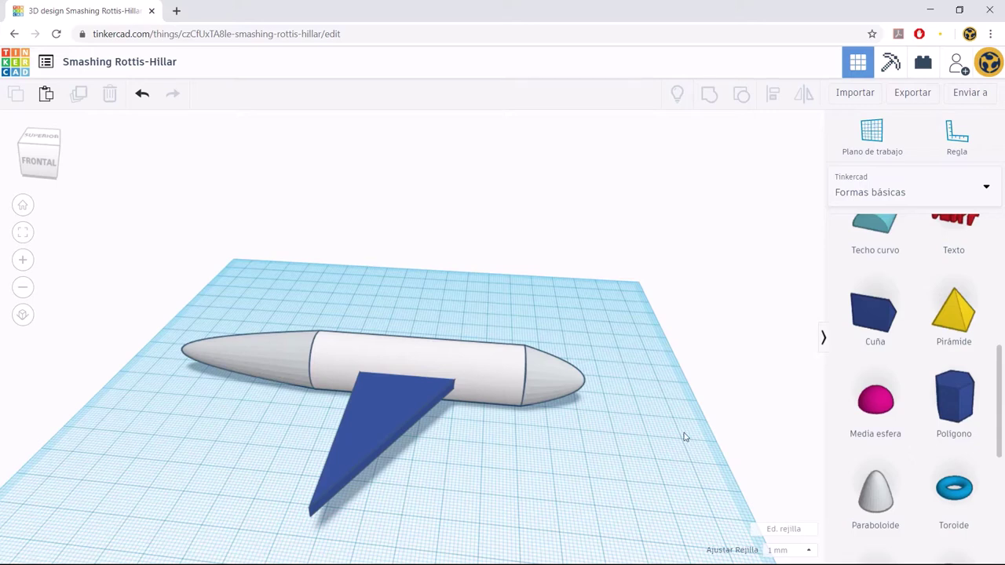
- Add a second paraboloid with height 18 and make it a Hueco (hole)
{"action": "left_click_drag", "start_coordinate": [861, 469], "coordinate": [540, 487]}
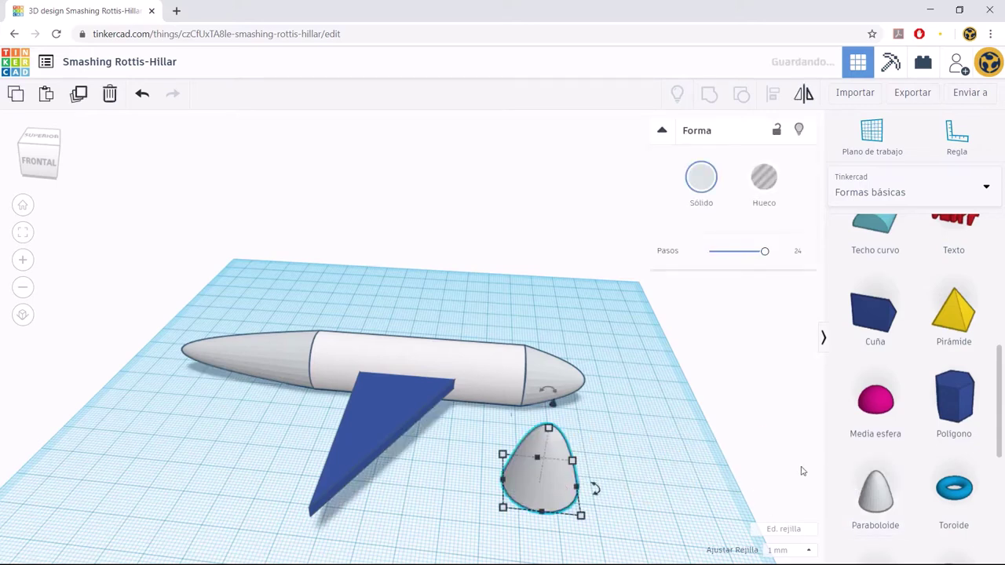
{"action": "left_click_drag", "start_coordinate": [877, 488], "coordinate": [628, 499]}
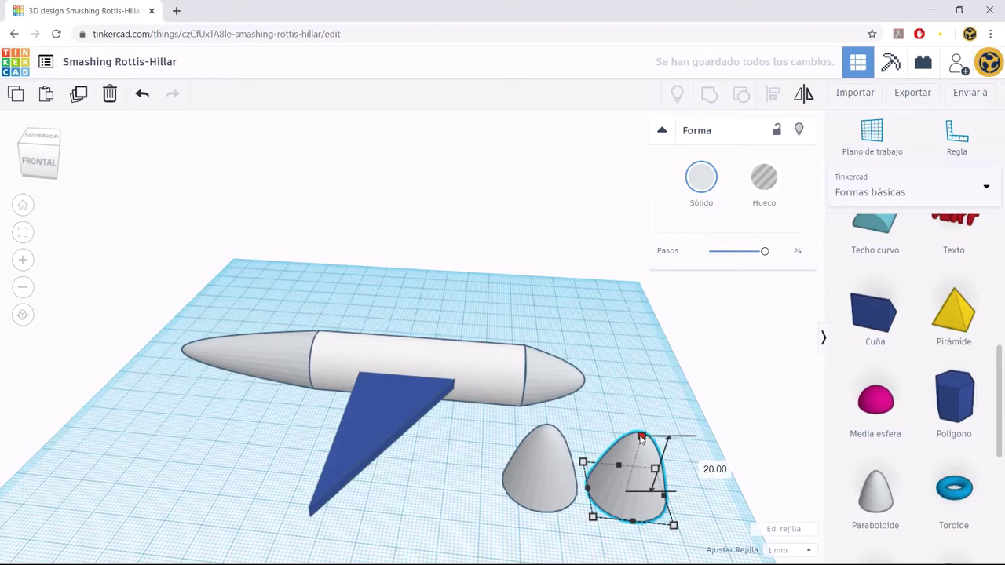
{"action": "left_click_drag", "start_coordinate": [641, 439], "coordinate": [642, 449]}
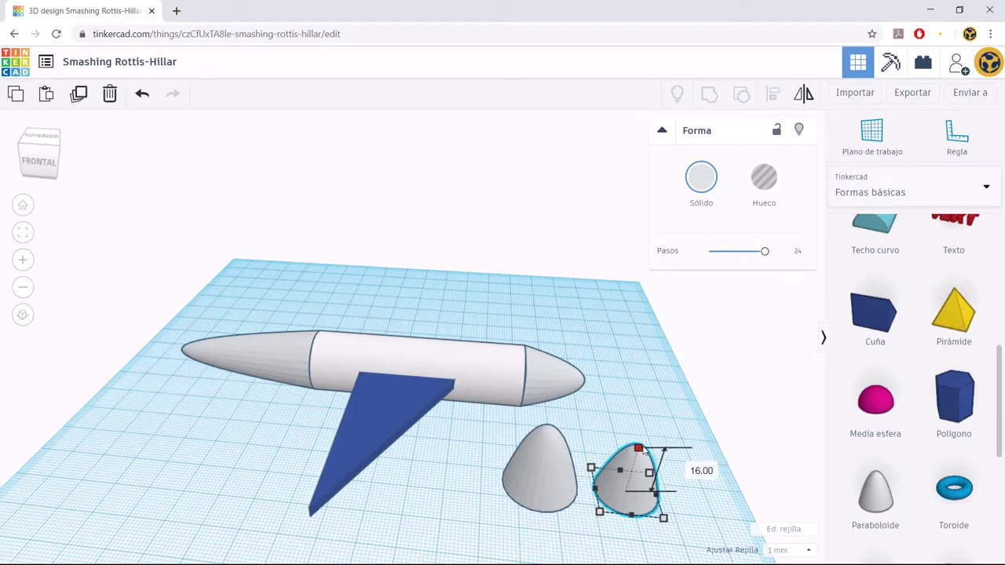
{"action": "left_click_drag", "start_coordinate": [643, 449], "coordinate": [645, 445]}
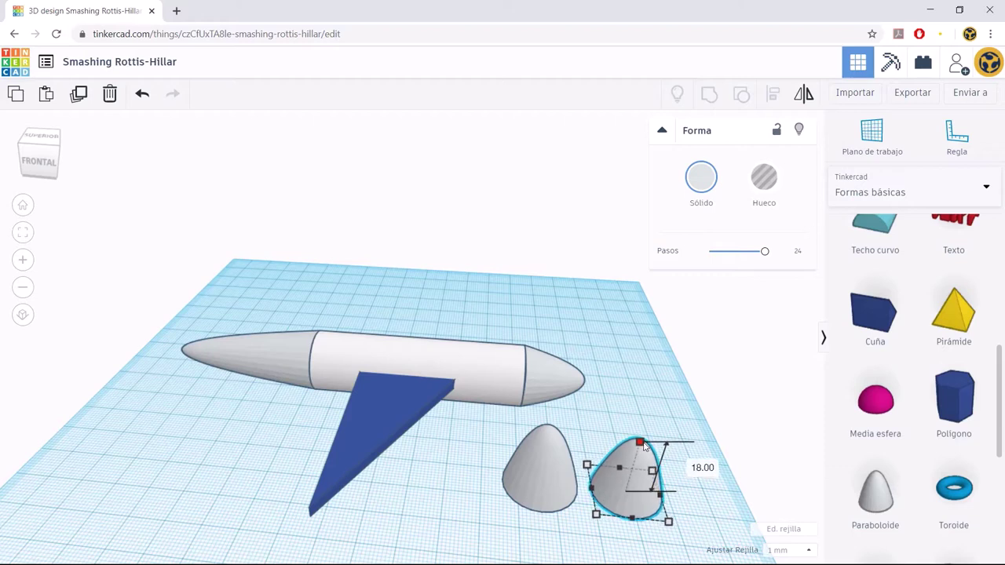
{"action": "left_click", "coordinate": [746, 184]}
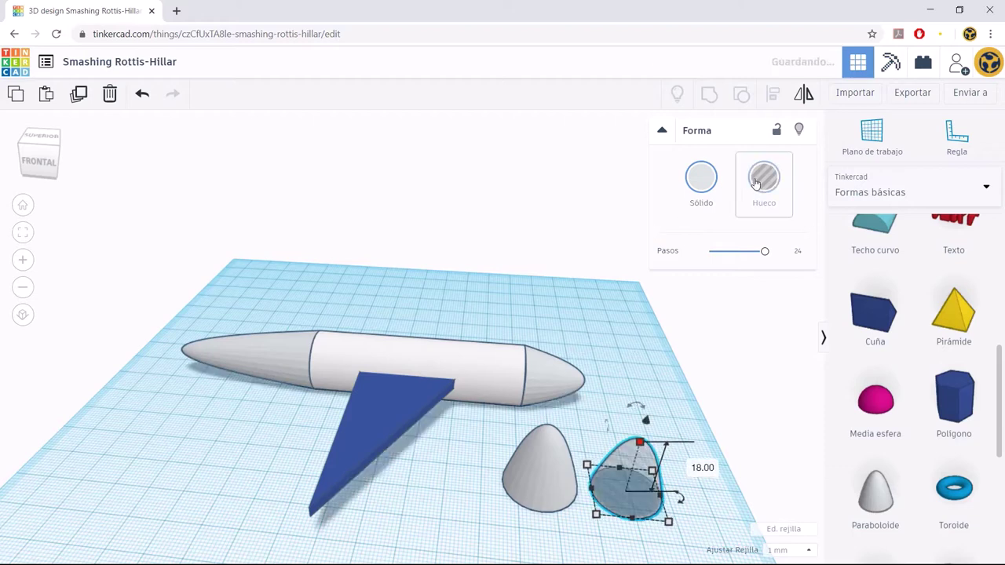
{"action": "left_click", "coordinate": [633, 419]}
- Shift-select the solid and hole paraboloids and align them centred on each other
{"action": "left_click", "coordinate": [560, 472]}
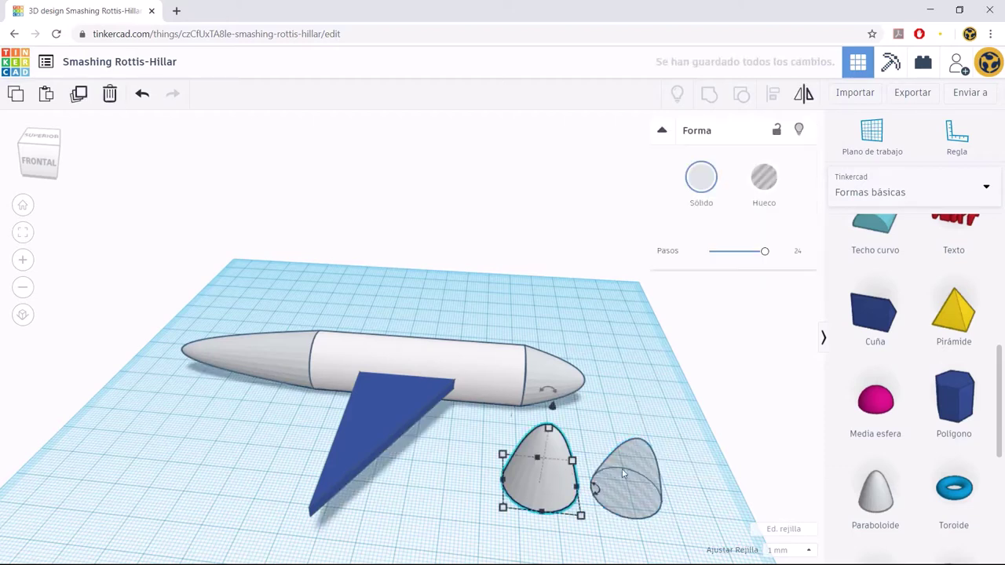
{"action": "left_click", "coordinate": [637, 470], "text": "shift"}
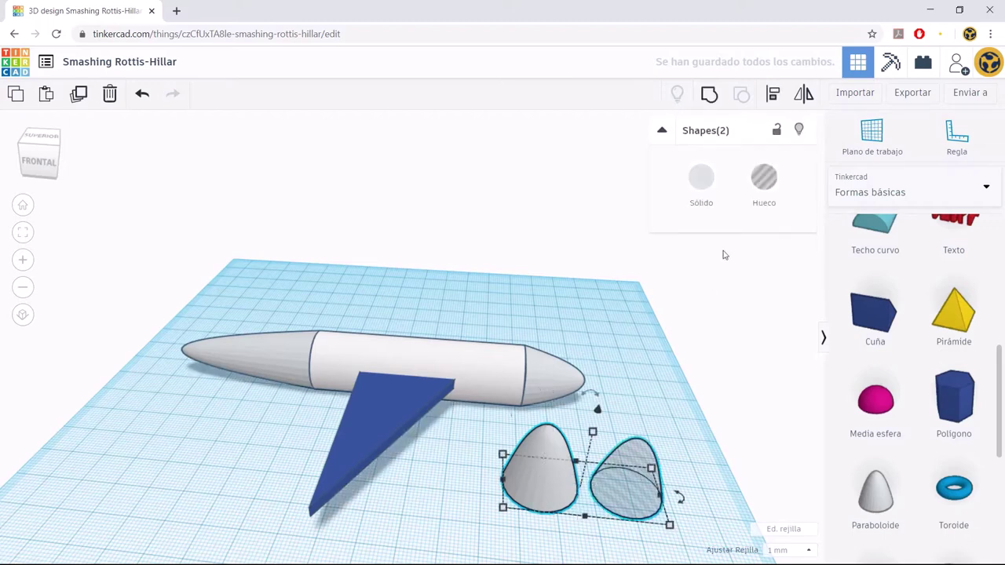
{"action": "left_click", "coordinate": [774, 101]}
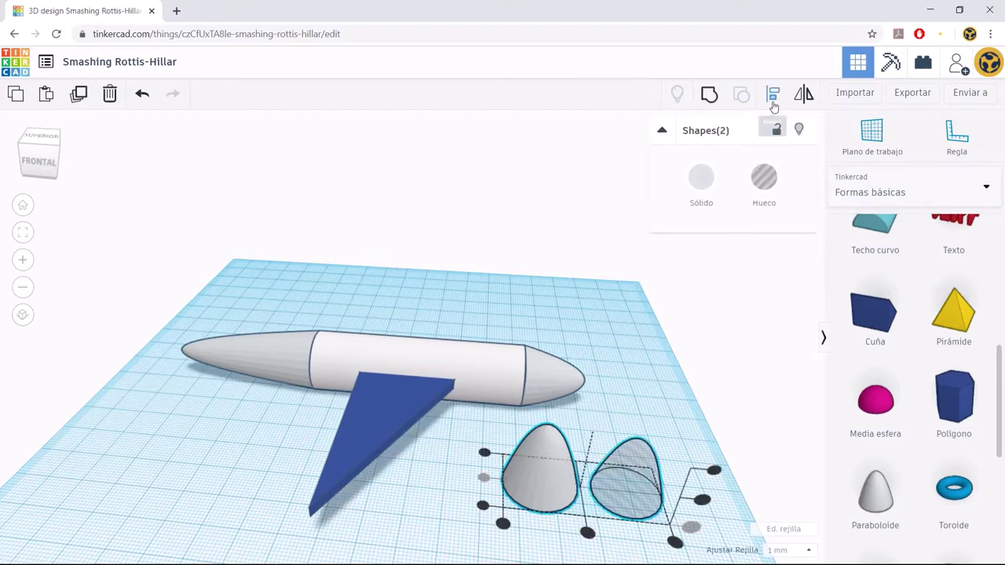
{"action": "left_click", "coordinate": [587, 532]}
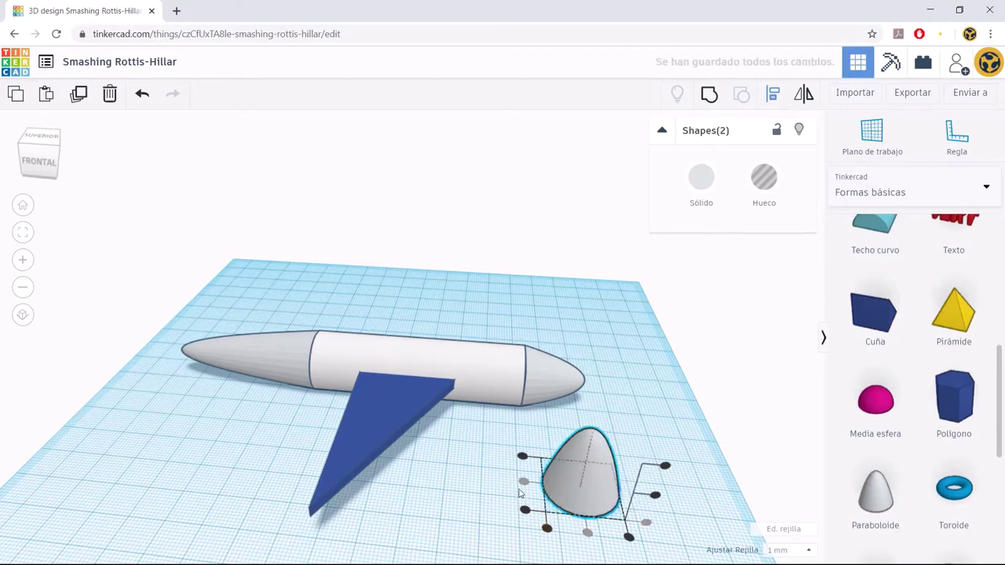
{"action": "right_click_drag", "start_coordinate": [518, 493], "coordinate": [471, 511]}
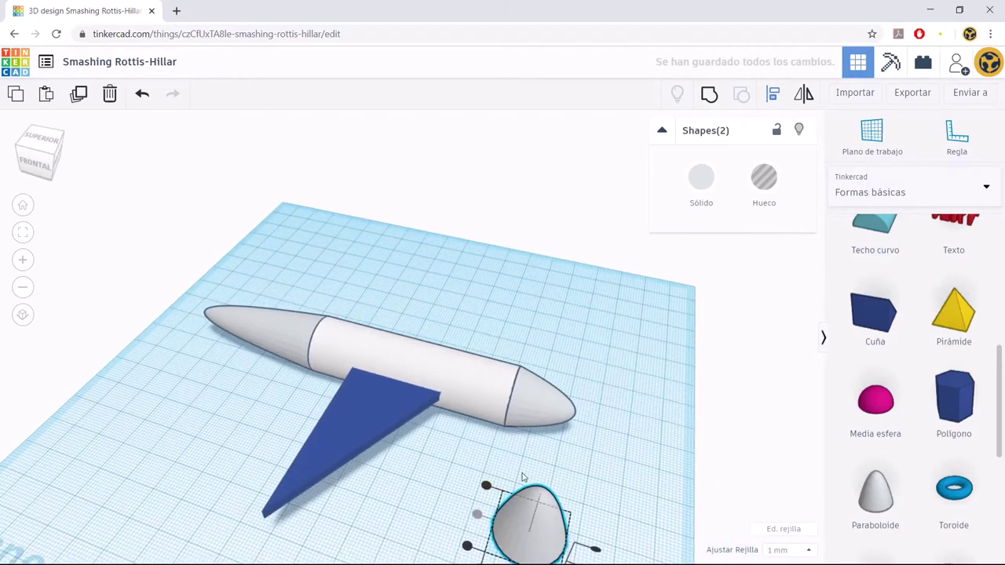
{"action": "left_click", "coordinate": [522, 477]}
{"action": "right_click_drag", "start_coordinate": [603, 484], "coordinate": [509, 484]}
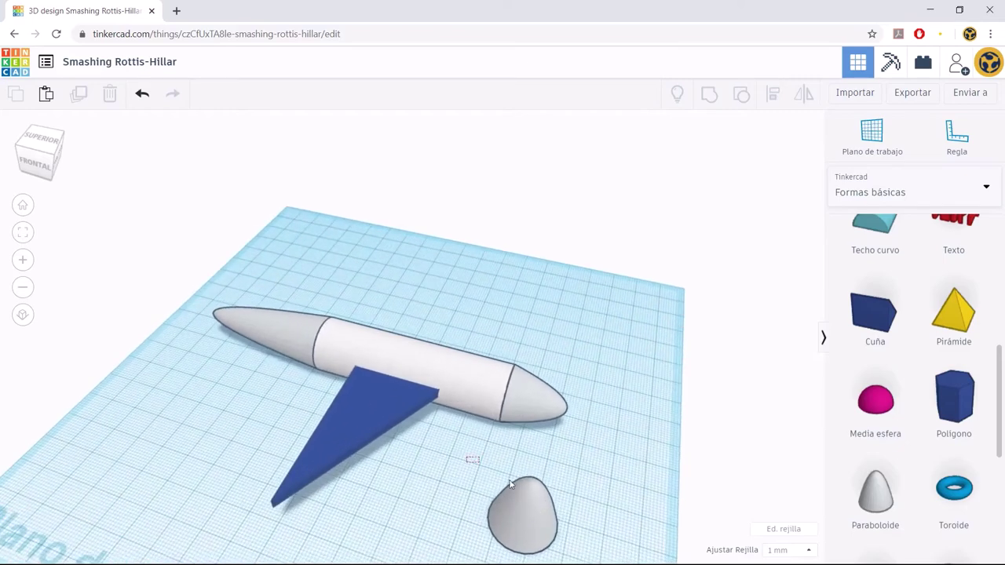
{"action": "left_click", "coordinate": [522, 514]}
- Group the two paraboloids into one hollow engine and rotate it -90° onto its side
{"action": "key", "text": "f"}
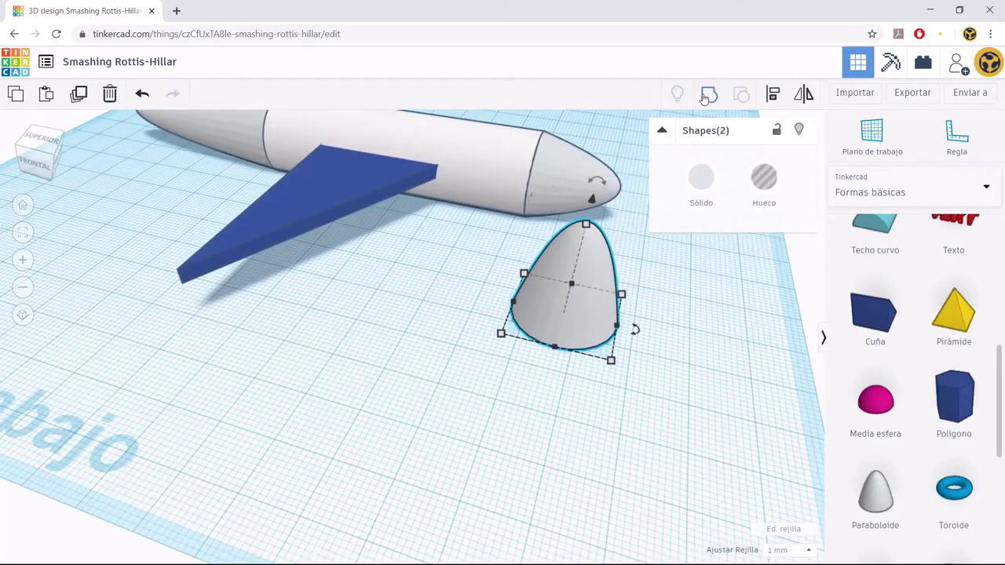
{"action": "left_click", "coordinate": [704, 95]}
{"action": "left_click", "coordinate": [503, 400]}
{"action": "mouse_move", "coordinate": [527, 388]}
{"action": "right_mouse_down"}
{"action": "mouse_move", "coordinate": [547, 349]}
{"action": "mouse_move", "coordinate": [551, 288]}
{"action": "mouse_move", "coordinate": [535, 186]}
{"action": "mouse_move", "coordinate": [563, 288]}
{"action": "right_mouse_up"}
{"action": "left_click", "coordinate": [569, 206]}
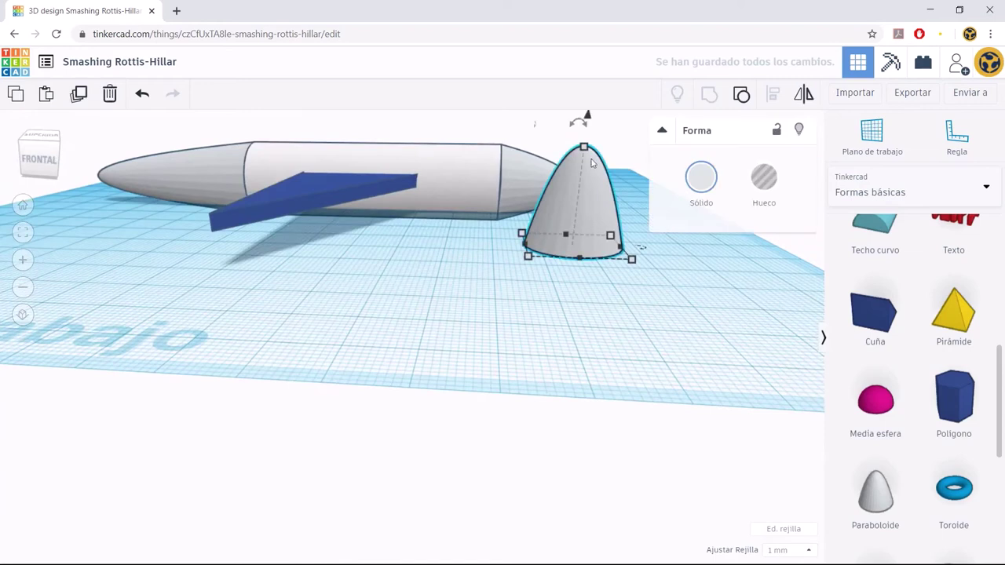
{"action": "left_click_drag", "start_coordinate": [579, 122], "coordinate": [513, 213]}
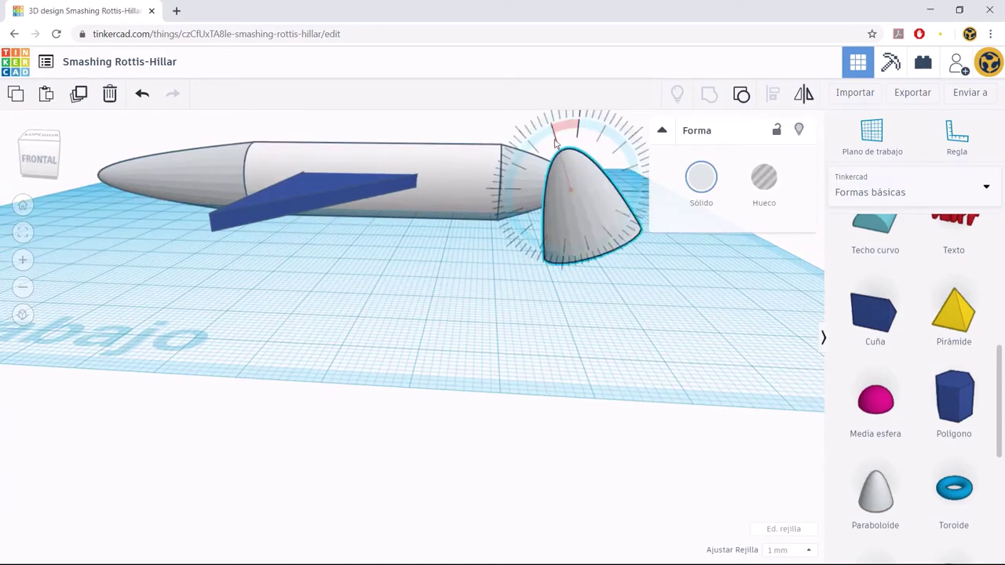
{"action": "left_click_drag", "start_coordinate": [513, 212], "coordinate": [513, 197]}
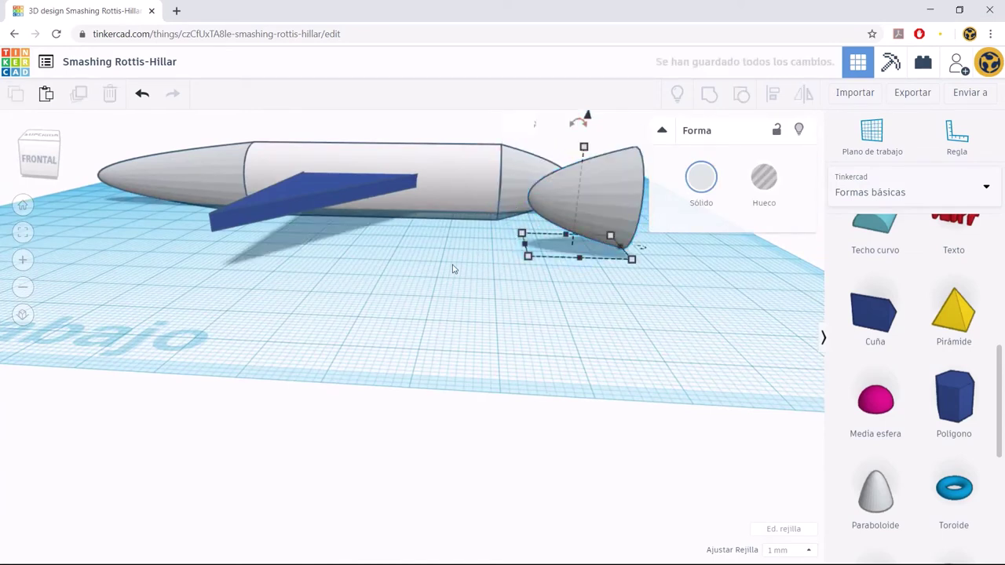
{"action": "left_click", "coordinate": [451, 265]}
- Shrink the hollow engine and move it under the wing beside the fuselage
{"action": "left_click_drag", "start_coordinate": [580, 193], "coordinate": [354, 221]}
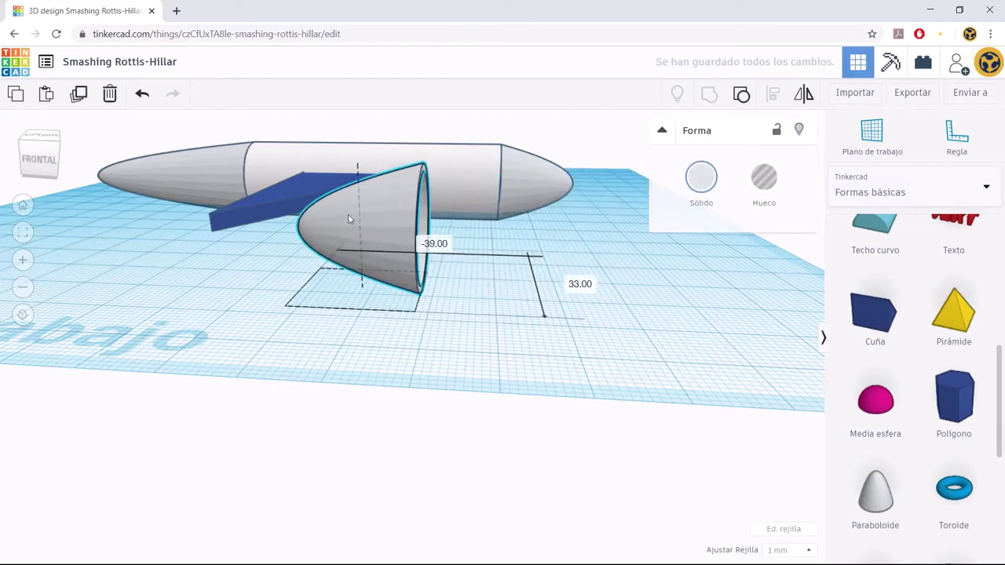
{"action": "right_click_drag", "start_coordinate": [552, 238], "coordinate": [595, 221]}
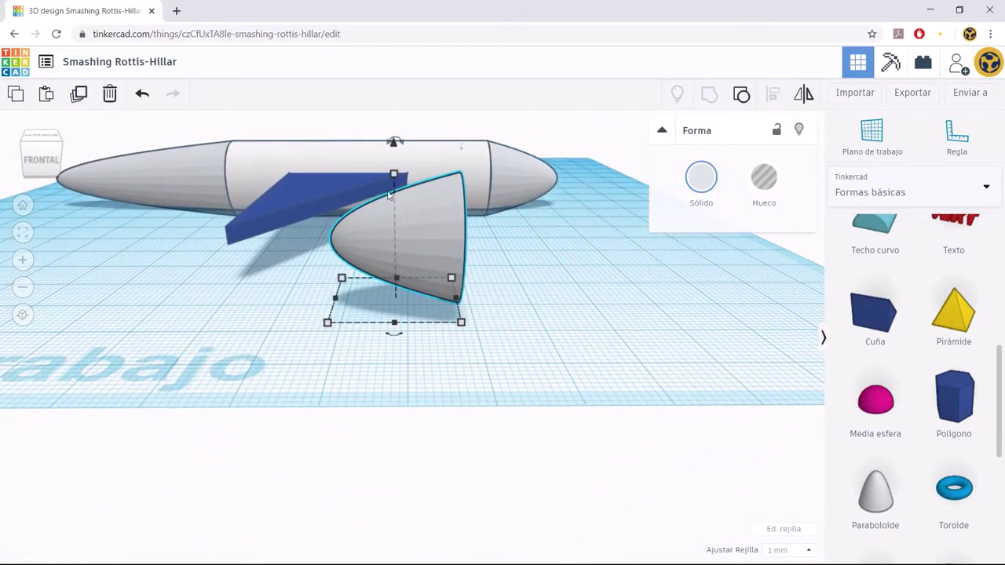
{"action": "mouse_move", "coordinate": [394, 180]}
{"action": "left_mouse_down", "text": "shift"}
{"action": "mouse_move", "coordinate": [407, 240]}
{"action": "mouse_move", "coordinate": [354, 218]}
{"action": "left_mouse_up", "text": "shift"}
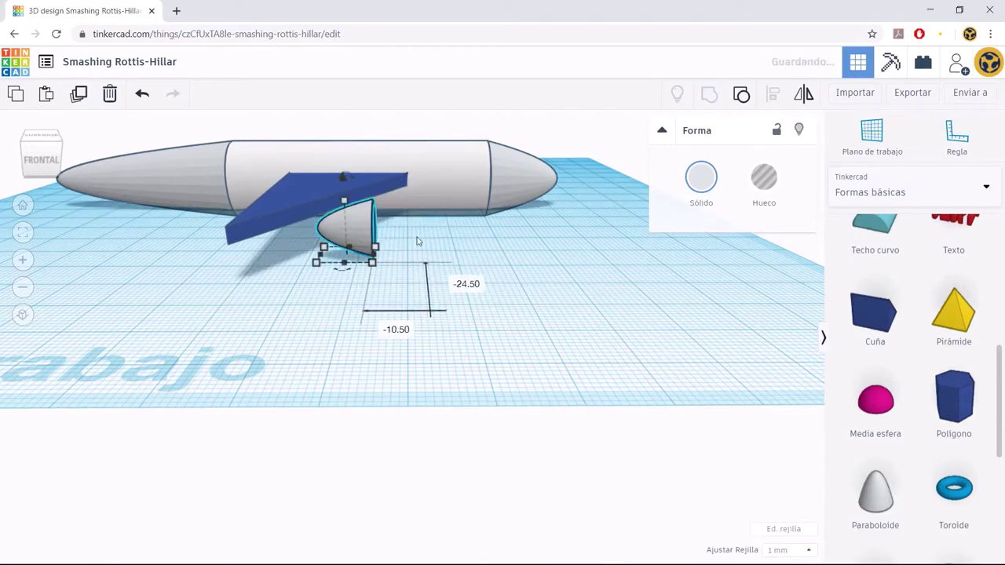
{"action": "mouse_move", "coordinate": [354, 217]}
{"action": "right_mouse_down"}
{"action": "mouse_move", "coordinate": [312, 241]}
{"action": "mouse_move", "coordinate": [308, 212]}
{"action": "right_mouse_up"}
{"action": "mouse_move", "coordinate": [308, 212]}
{"action": "left_mouse_down"}
{"action": "mouse_move", "coordinate": [357, 200]}
{"action": "mouse_move", "coordinate": [370, 218]}
{"action": "left_mouse_up"}
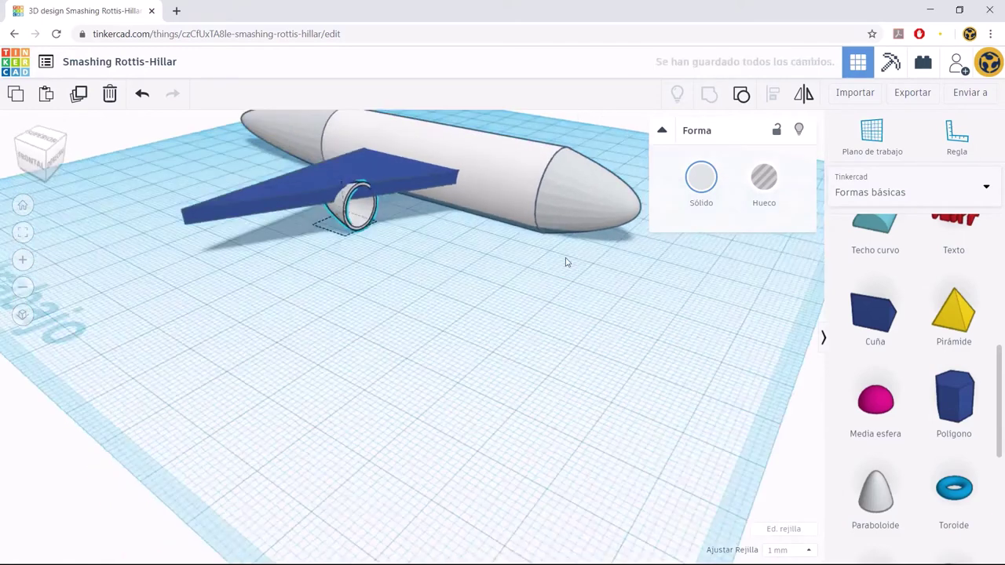
{"action": "mouse_move", "coordinate": [370, 217]}
{"action": "right_mouse_down"}
{"action": "mouse_move", "coordinate": [676, 270]}
{"action": "mouse_move", "coordinate": [387, 265]}
{"action": "right_mouse_up"}
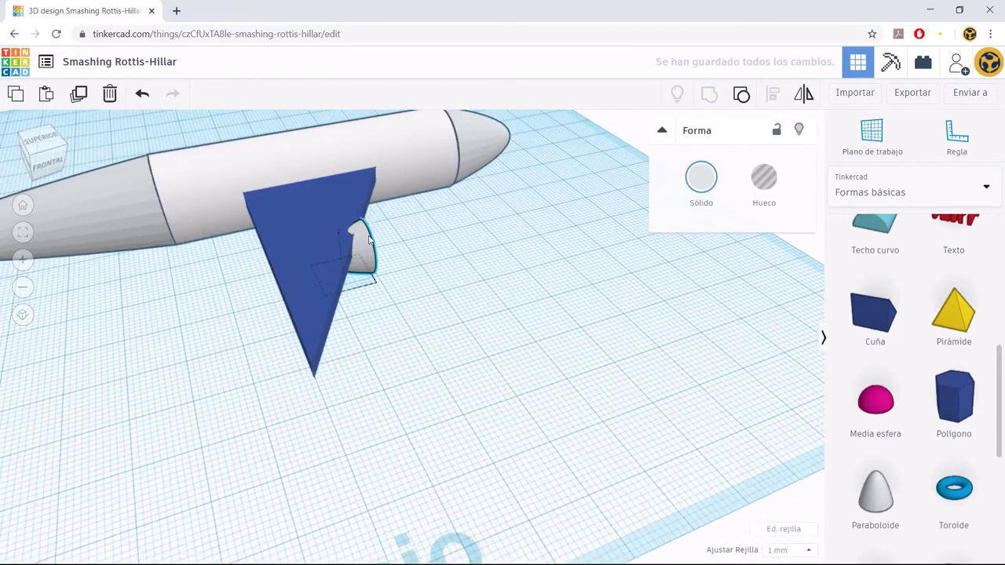
- Lower the engine 2 mm below the wing and check it from behind
{"action": "mouse_move", "coordinate": [448, 250]}
{"action": "right_mouse_down"}
{"action": "mouse_move", "coordinate": [381, 224]}
{"action": "mouse_move", "coordinate": [322, 176]}
{"action": "right_mouse_up"}
{"action": "left_click_drag", "start_coordinate": [329, 165], "coordinate": [328, 178]}
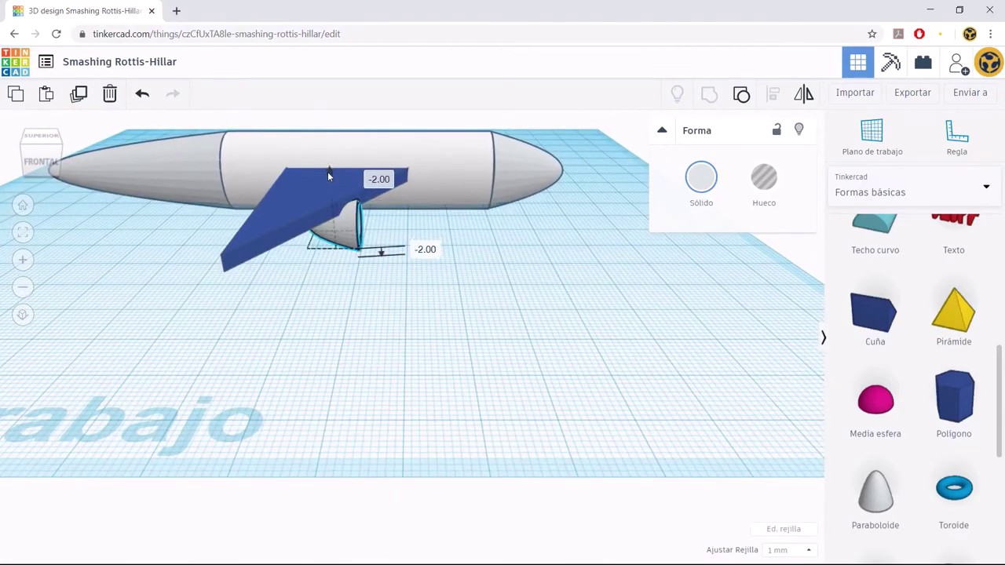
{"action": "mouse_move", "coordinate": [419, 259]}
{"action": "right_mouse_down"}
{"action": "mouse_move", "coordinate": [259, 244]}
{"action": "mouse_move", "coordinate": [212, 261]}
{"action": "mouse_move", "coordinate": [572, 282]}
{"action": "right_mouse_up"}
{"action": "scroll", "coordinate": [599, 296], "scroll_direction": "down", "scroll_amount": 2}
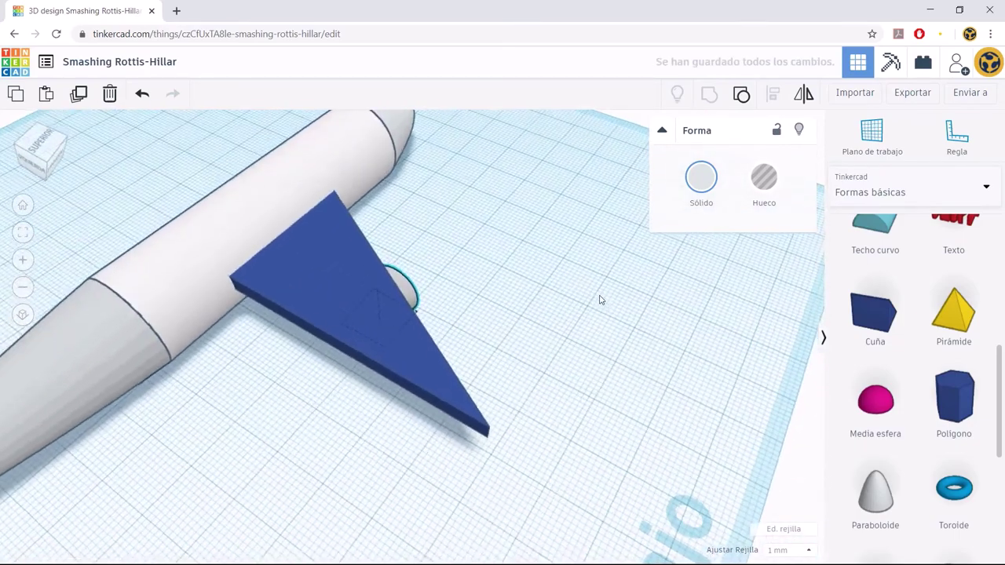
{"action": "scroll", "coordinate": [590, 293], "scroll_direction": "down", "scroll_amount": 2}
{"action": "scroll", "coordinate": [587, 294], "scroll_direction": "down", "scroll_amount": 3}
{"action": "scroll", "coordinate": [587, 293], "scroll_direction": "down", "scroll_amount": 2}
{"action": "mouse_move", "coordinate": [459, 417]}
{"action": "right_mouse_down"}
{"action": "mouse_move", "coordinate": [519, 406]}
{"action": "mouse_move", "coordinate": [459, 382]}
{"action": "right_mouse_up"}
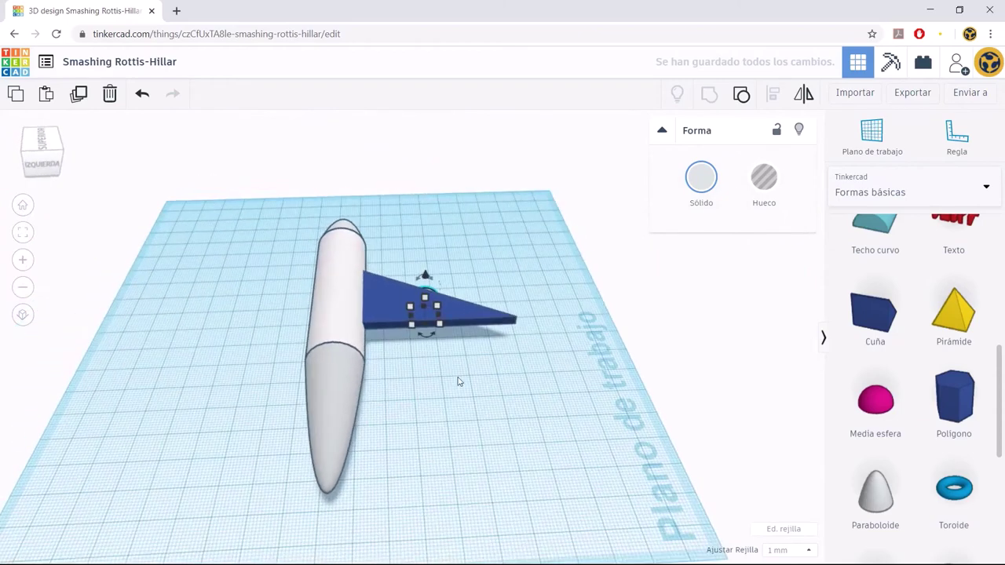
- Copy the blue wing and move the copy to the fuselage's tail end
{"action": "left_click", "coordinate": [378, 309]}
{"action": "key", "text": "ctrl+c"}
{"action": "key", "text": "ctrl+v"}
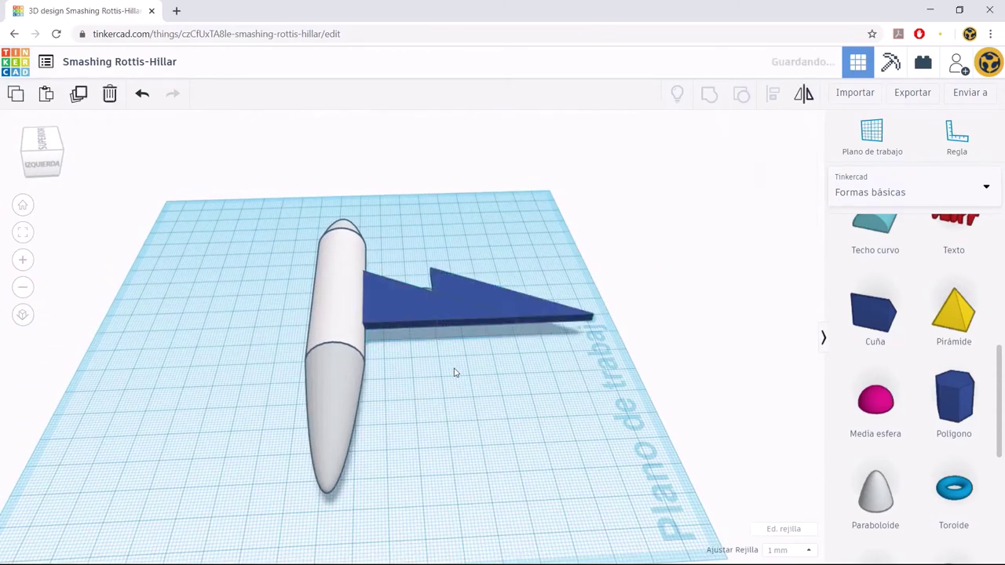
{"action": "left_click_drag", "start_coordinate": [500, 300], "coordinate": [420, 437]}
- Resize the wing copy into a small 16 by 20 mm triangular fin
{"action": "left_click_drag", "start_coordinate": [534, 468], "coordinate": [390, 474]}
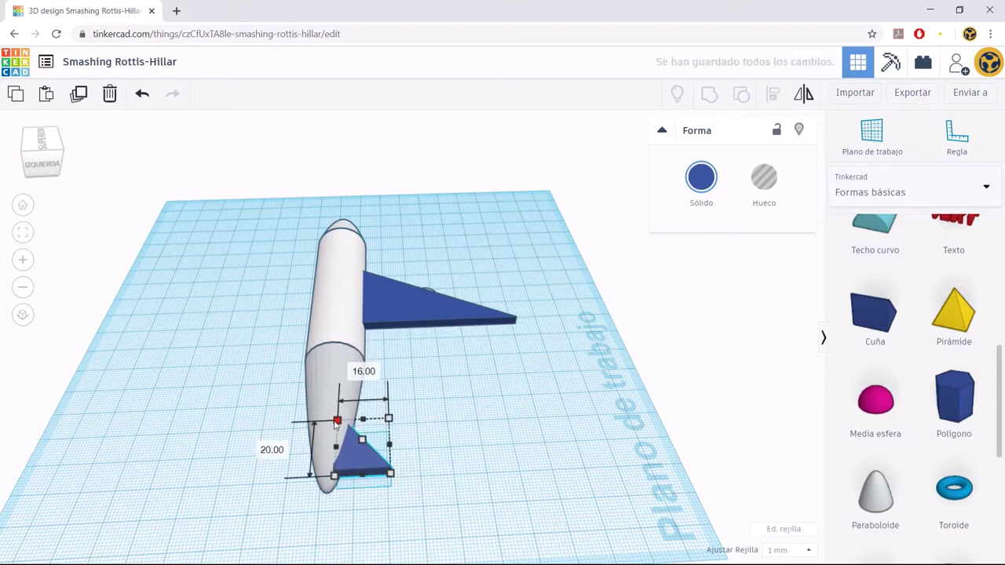
{"action": "left_click_drag", "start_coordinate": [338, 392], "coordinate": [337, 424]}
{"action": "left_click", "coordinate": [443, 434]}
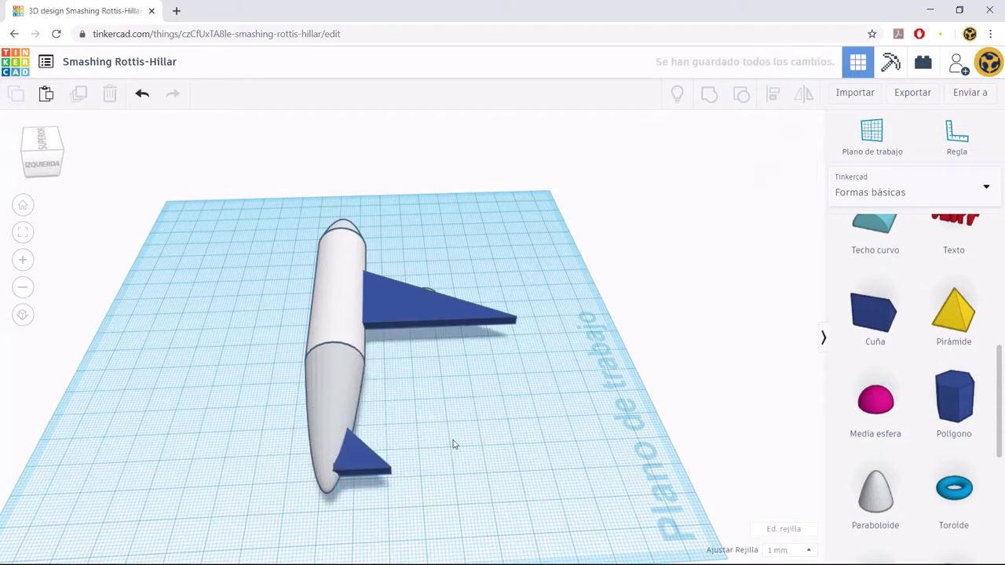
{"action": "left_click", "coordinate": [378, 462]}
{"action": "left_click", "coordinate": [444, 449]}
{"action": "mouse_move", "coordinate": [442, 444]}
{"action": "right_mouse_down"}
{"action": "mouse_move", "coordinate": [486, 432]}
{"action": "mouse_move", "coordinate": [372, 444]}
{"action": "right_mouse_up"}
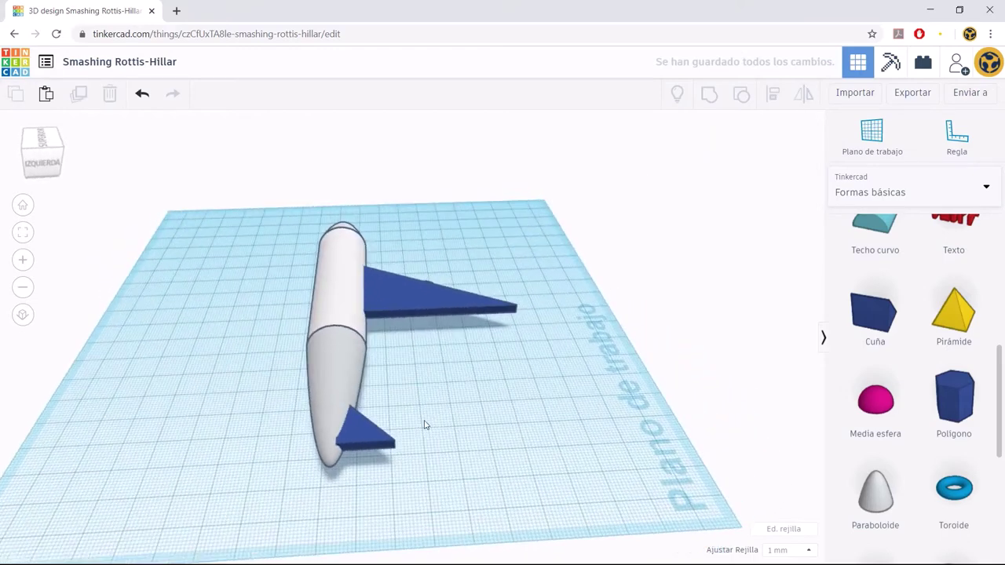
{"action": "left_click", "coordinate": [372, 444]}
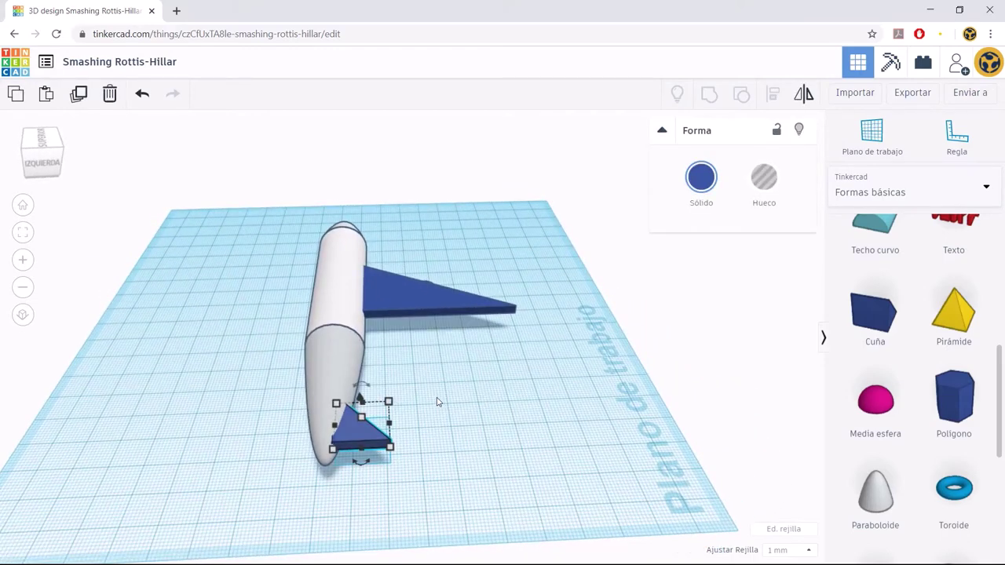
- Duplicate the tail fin, stand the copy upright at 90°, and place it on the fuselage
{"action": "key", "text": "ctrl+c"}
{"action": "key", "text": "ctrl+v"}
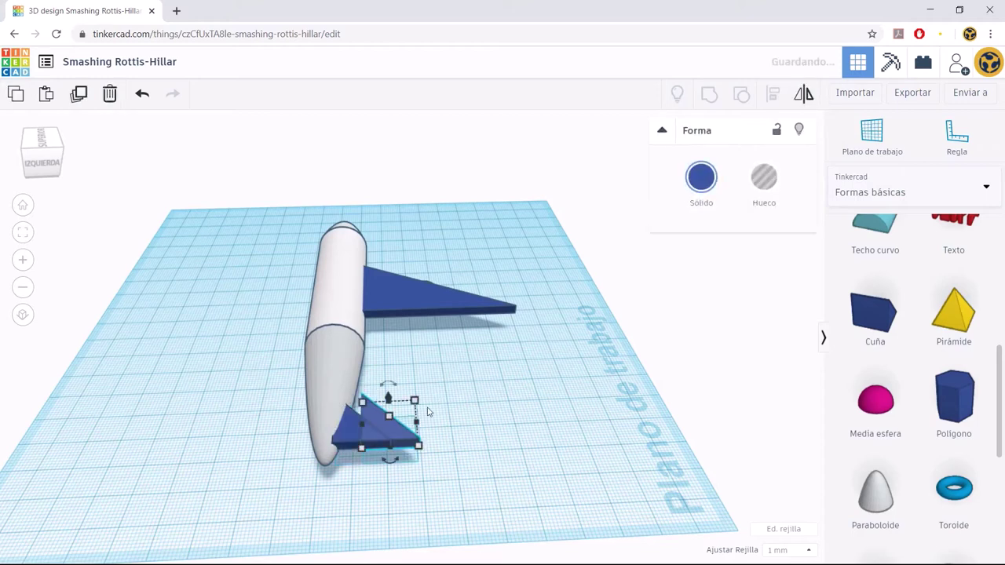
{"action": "left_click_drag", "start_coordinate": [388, 385], "coordinate": [363, 404]}
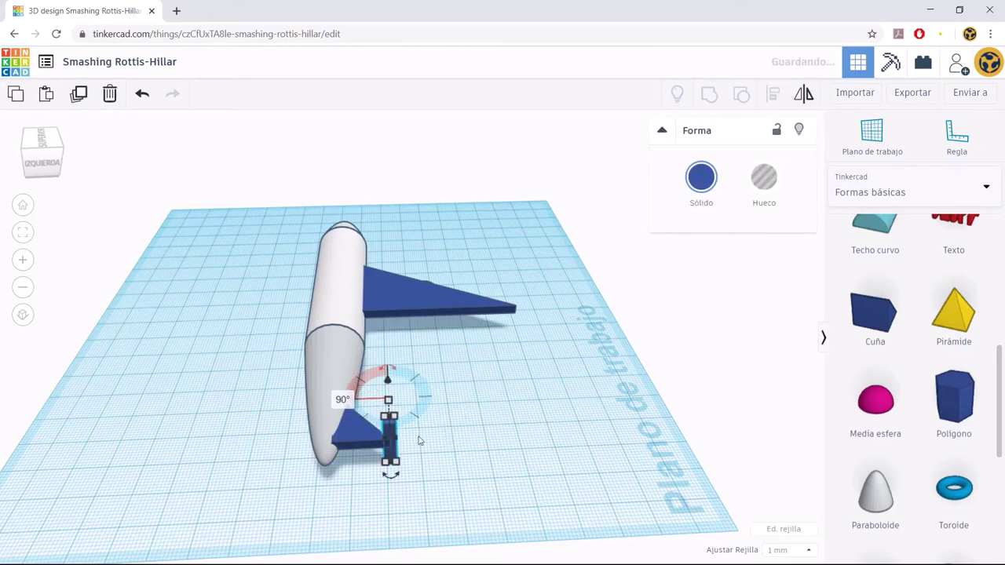
{"action": "left_click_drag", "start_coordinate": [390, 436], "coordinate": [318, 424]}
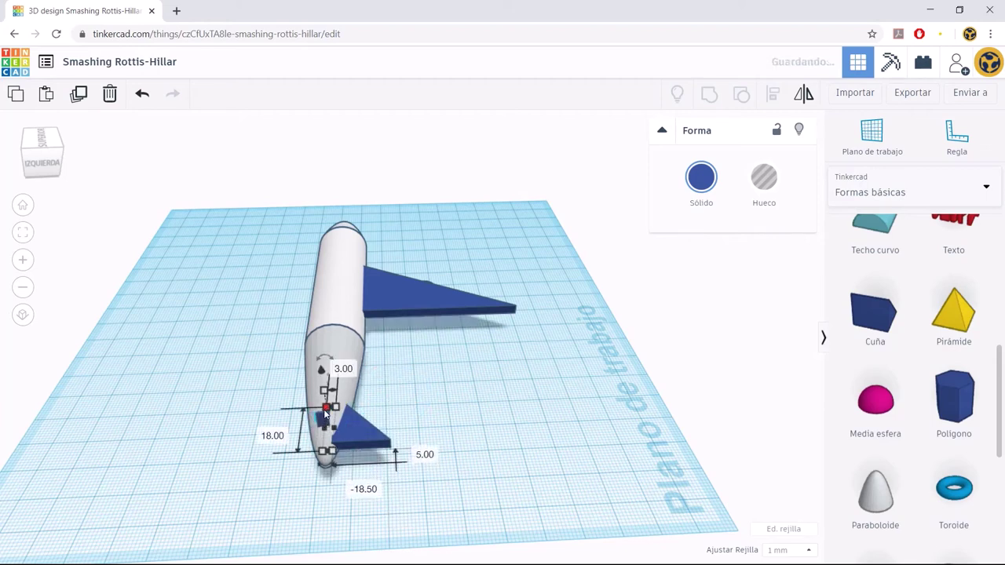
{"action": "left_click_drag", "start_coordinate": [323, 410], "coordinate": [322, 363]}
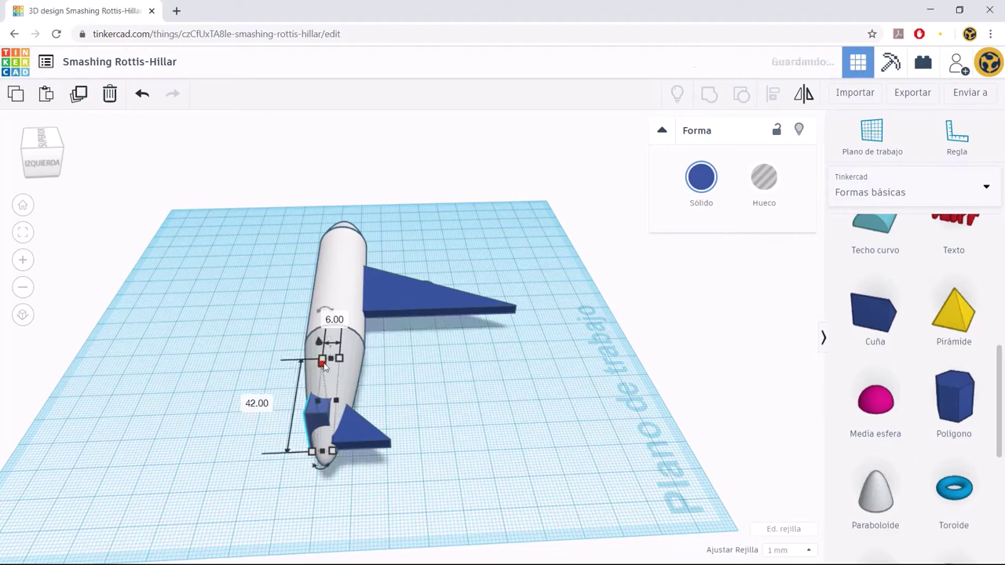
{"action": "key", "text": "ctrl+z"}
{"action": "right_click_drag", "start_coordinate": [376, 411], "coordinate": [582, 358]}
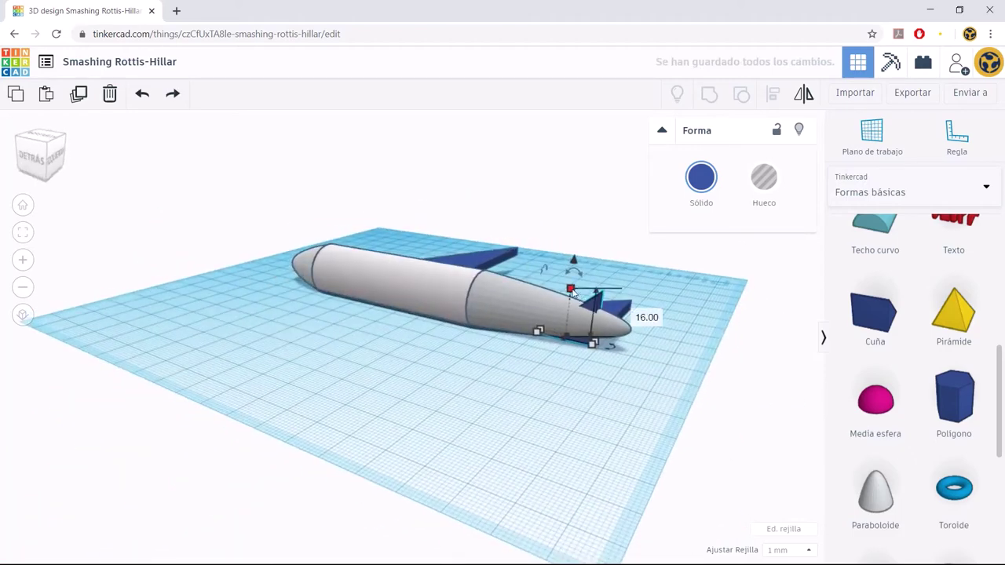
- Raise the upright fin to 36.50 height and make it 22 mm long, 1 mm thin
{"action": "left_click_drag", "start_coordinate": [573, 292], "coordinate": [580, 226]}
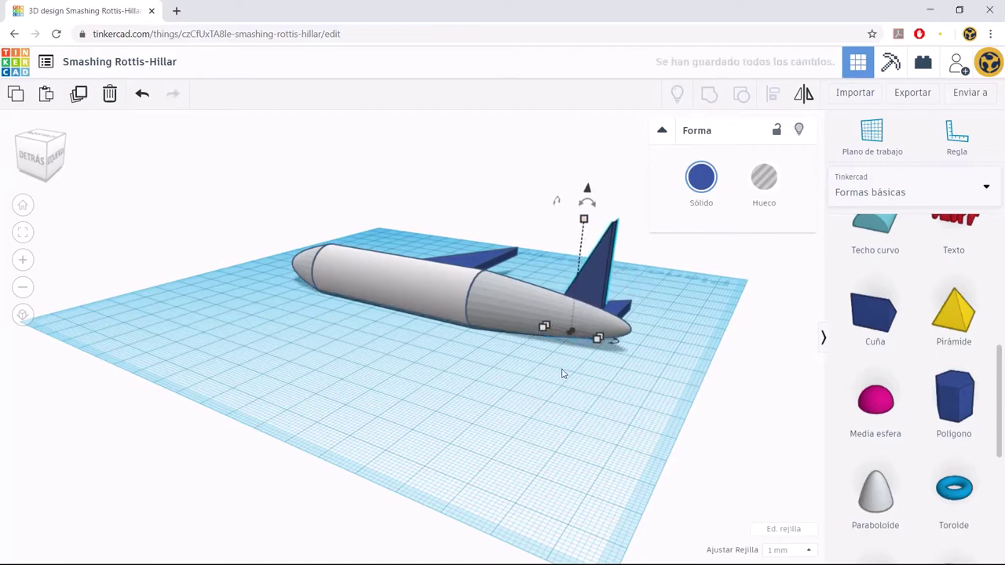
{"action": "mouse_move", "coordinate": [563, 381]}
{"action": "right_mouse_down"}
{"action": "mouse_move", "coordinate": [573, 417]}
{"action": "mouse_move", "coordinate": [533, 417]}
{"action": "mouse_move", "coordinate": [400, 357]}
{"action": "right_mouse_up"}
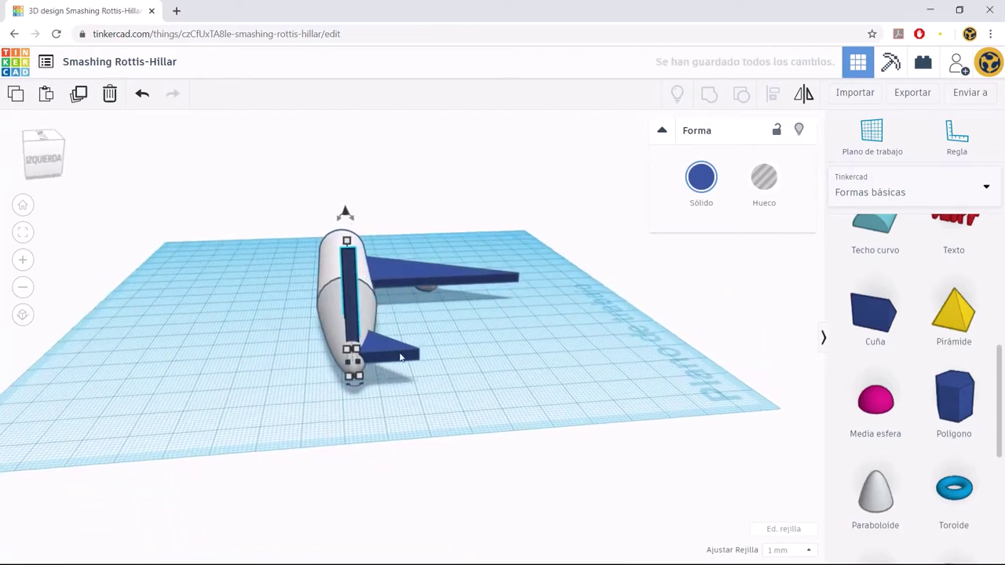
{"action": "left_click_drag", "start_coordinate": [345, 213], "coordinate": [346, 208]}
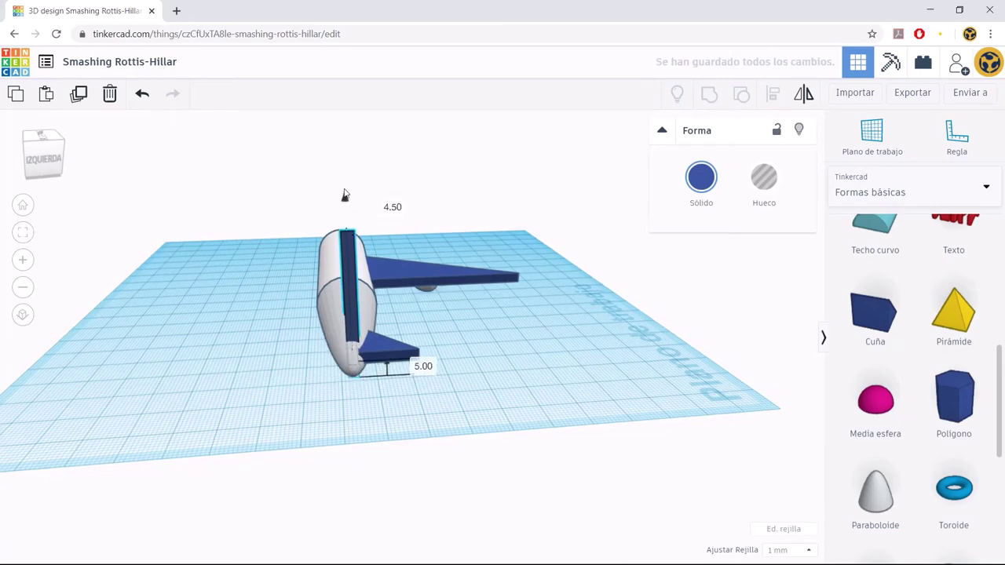
{"action": "mouse_move", "coordinate": [343, 189]}
{"action": "right_mouse_down"}
{"action": "mouse_move", "coordinate": [292, 344]}
{"action": "mouse_move", "coordinate": [521, 352]}
{"action": "mouse_move", "coordinate": [516, 328]}
{"action": "mouse_move", "coordinate": [422, 325]}
{"action": "mouse_move", "coordinate": [605, 260]}
{"action": "right_mouse_up"}
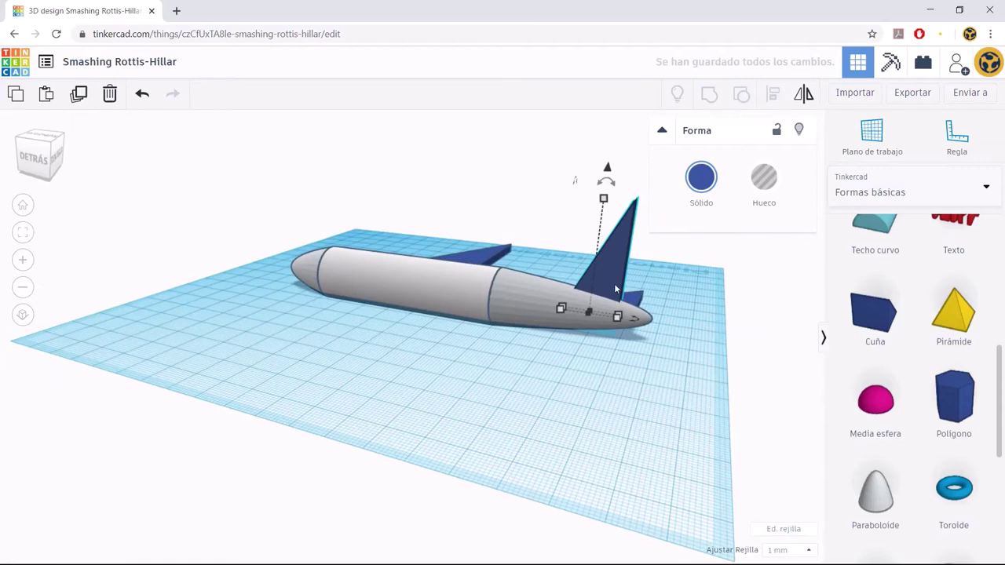
{"action": "left_click_drag", "start_coordinate": [616, 320], "coordinate": [631, 321]}
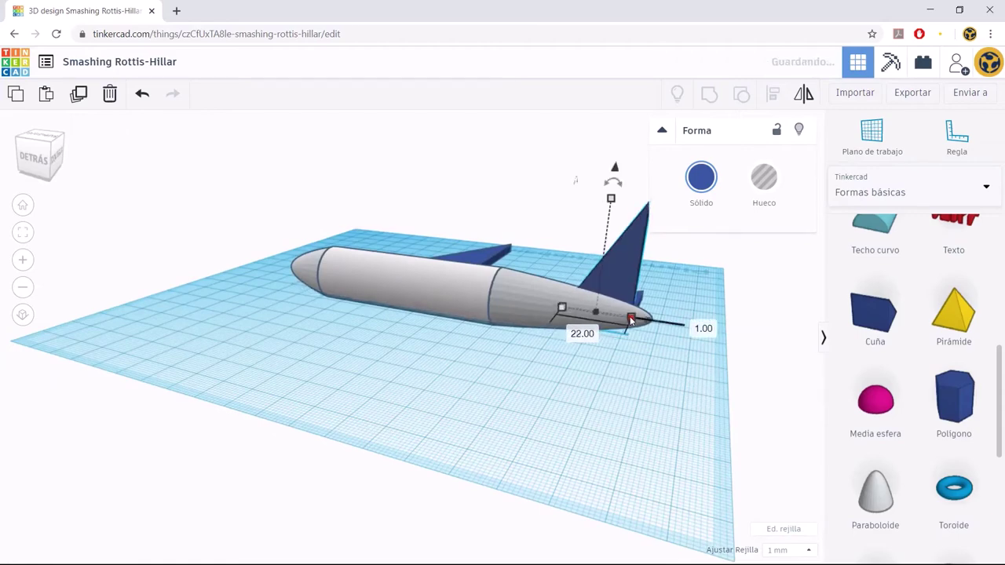
{"action": "left_click", "coordinate": [601, 384]}
- Nudge the vertical fin sideways to centre it on the fuselage's tail
{"action": "mouse_move", "coordinate": [601, 384]}
{"action": "right_mouse_down"}
{"action": "mouse_move", "coordinate": [406, 408]}
{"action": "mouse_move", "coordinate": [455, 410]}
{"action": "right_mouse_up"}
{"action": "left_click", "coordinate": [326, 382]}
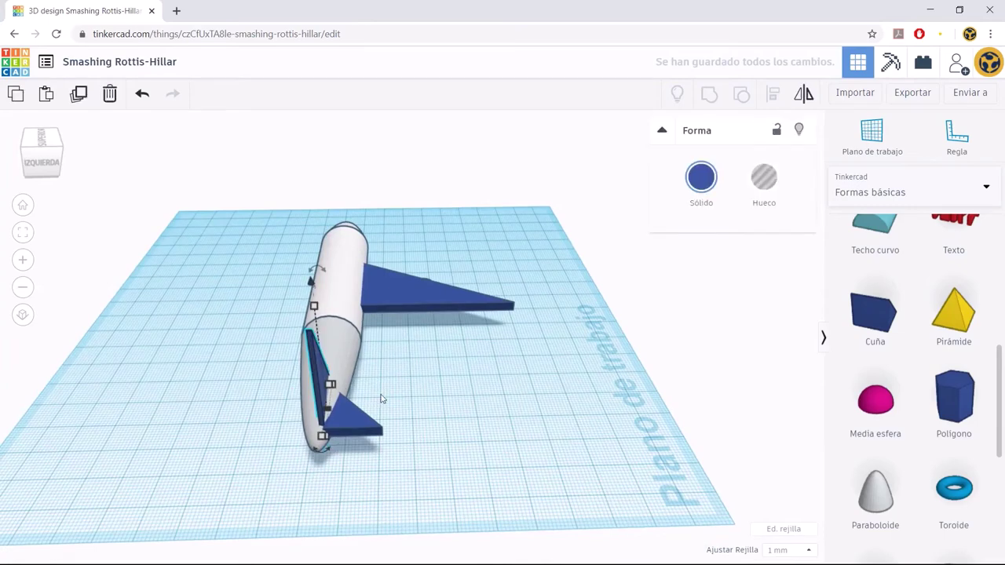
{"action": "key", "text": "Left"}
{"action": "key", "text": "Left"}
{"action": "left_click", "coordinate": [245, 434]}
{"action": "right_click_drag", "start_coordinate": [225, 404], "coordinate": [263, 420]}
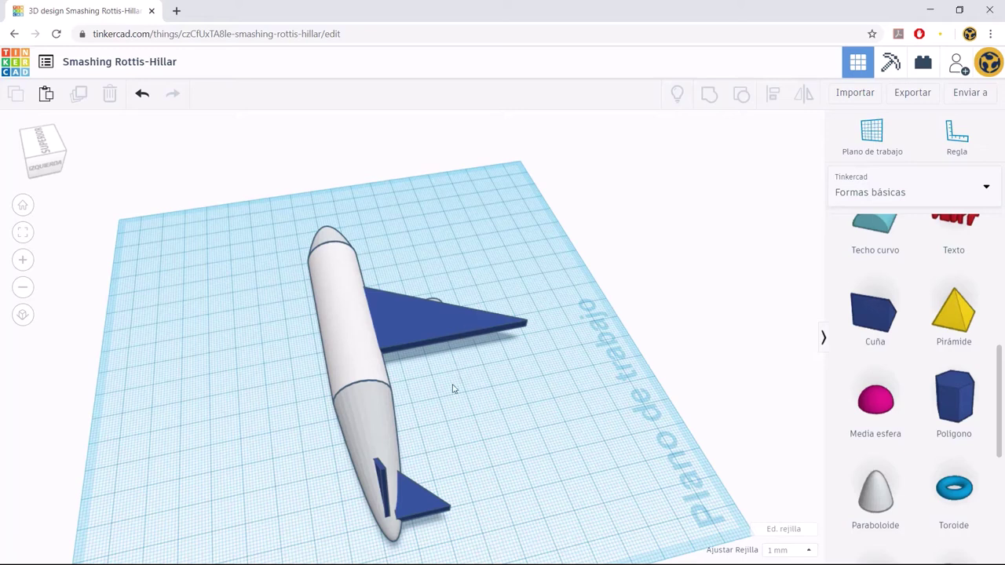
- Duplicate the small tail wing, mirror it, and move it to the fuselage's other side
{"action": "left_click", "coordinate": [415, 500]}
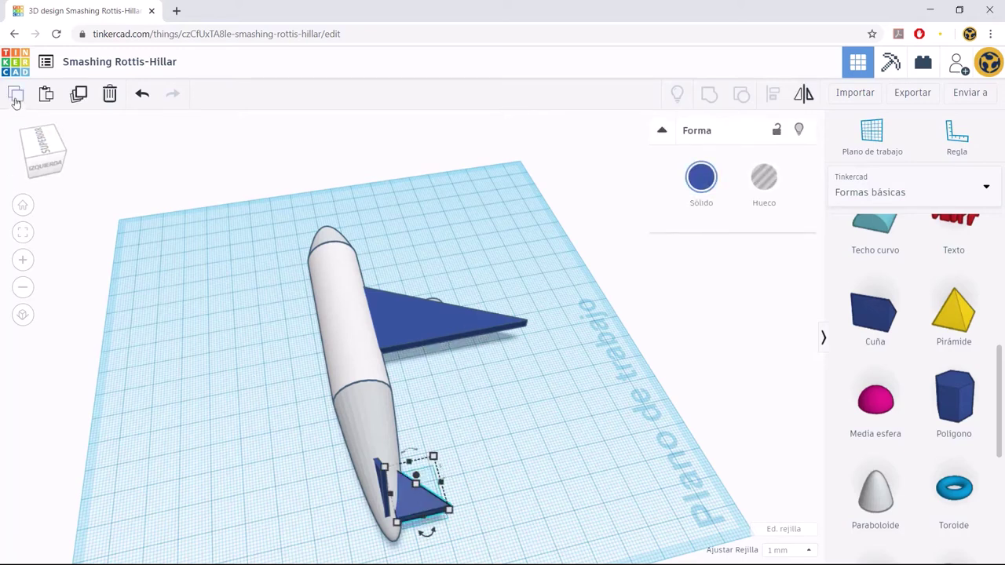
{"action": "left_click", "coordinate": [78, 95]}
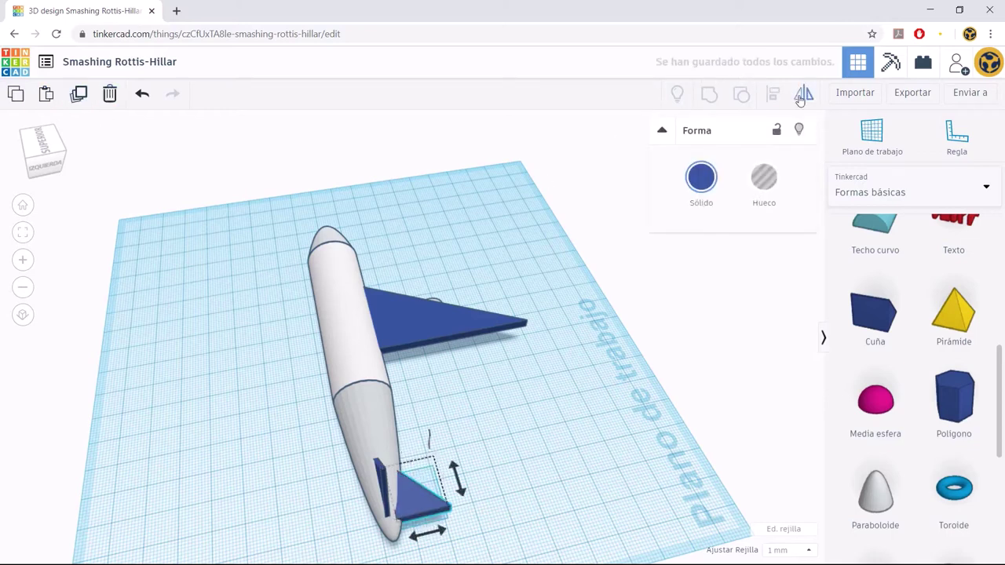
{"action": "left_click", "coordinate": [428, 535]}
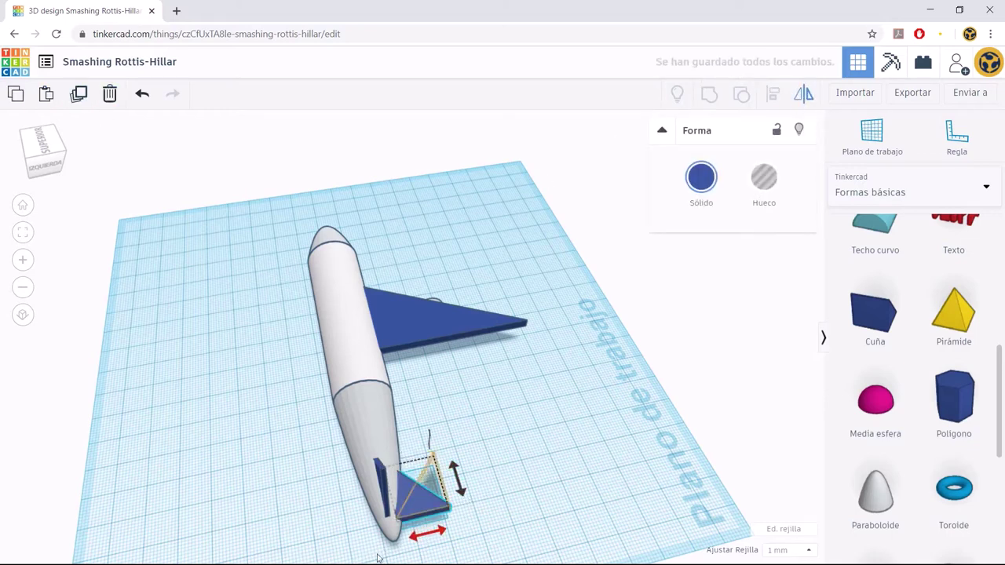
{"action": "left_click", "coordinate": [430, 535]}
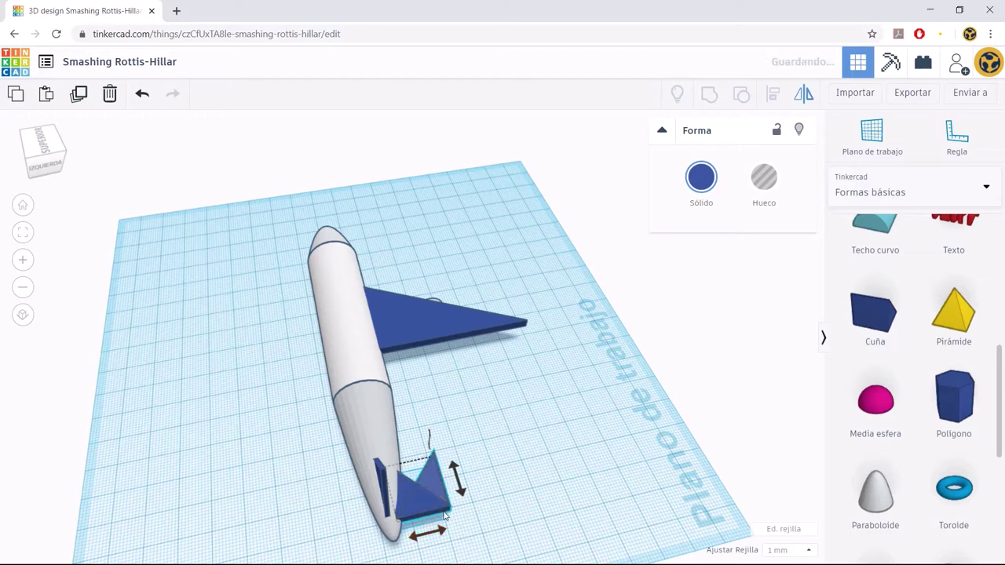
{"action": "left_click_drag", "start_coordinate": [416, 503], "coordinate": [346, 518]}
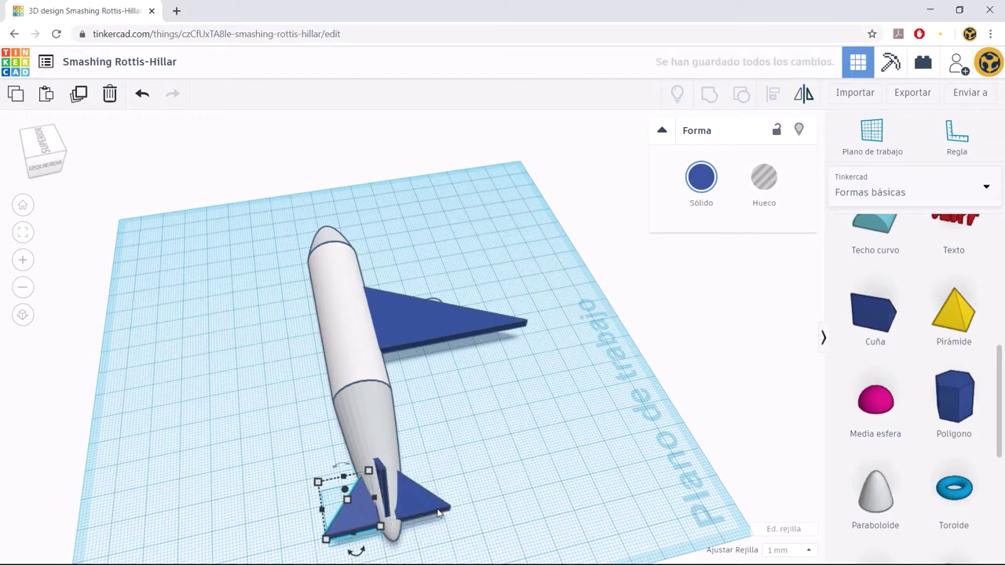
{"action": "key", "text": "Right"}
{"action": "key", "text": "Right"}
{"action": "left_click", "coordinate": [463, 463]}
- Nudge the mirrored tail wing slightly outward into its final position
{"action": "mouse_move", "coordinate": [454, 449]}
{"action": "right_mouse_down"}
{"action": "mouse_move", "coordinate": [595, 407]}
{"action": "mouse_move", "coordinate": [437, 448]}
{"action": "right_mouse_up"}
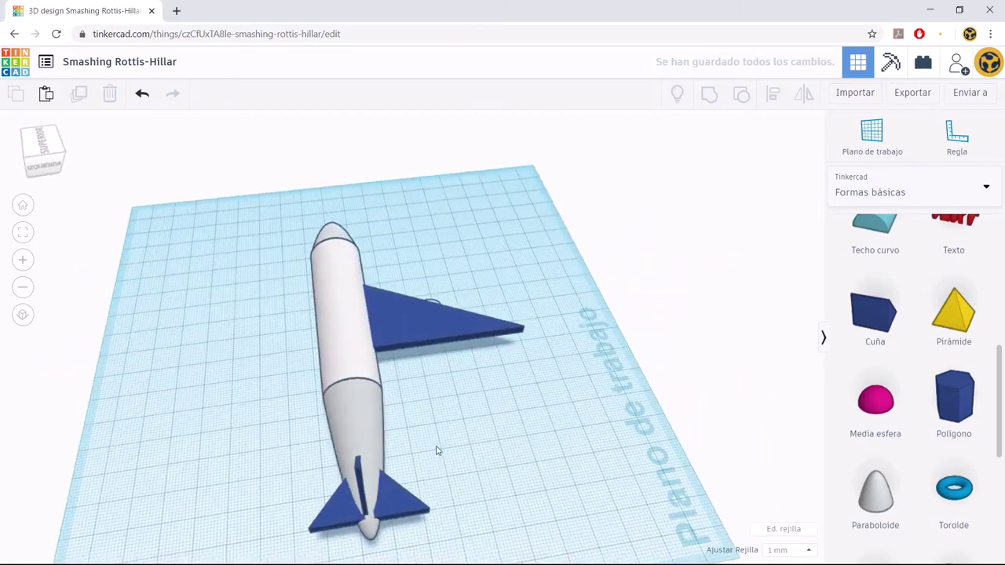
{"action": "left_click", "coordinate": [343, 507]}
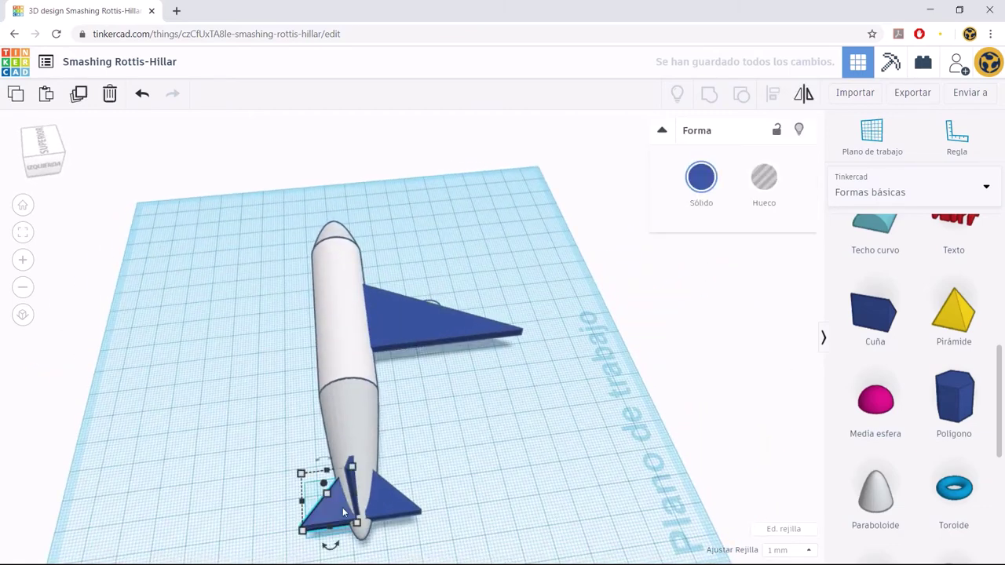
{"action": "key", "text": "Left"}
{"action": "left_click", "coordinate": [448, 467]}
{"action": "mouse_move", "coordinate": [448, 468]}
{"action": "right_mouse_down"}
{"action": "mouse_move", "coordinate": [545, 419]}
{"action": "mouse_move", "coordinate": [435, 458]}
{"action": "mouse_move", "coordinate": [325, 442]}
{"action": "mouse_move", "coordinate": [213, 388]}
{"action": "mouse_move", "coordinate": [244, 450]}
{"action": "mouse_move", "coordinate": [139, 419]}
{"action": "mouse_move", "coordinate": [382, 396]}
{"action": "right_mouse_up"}
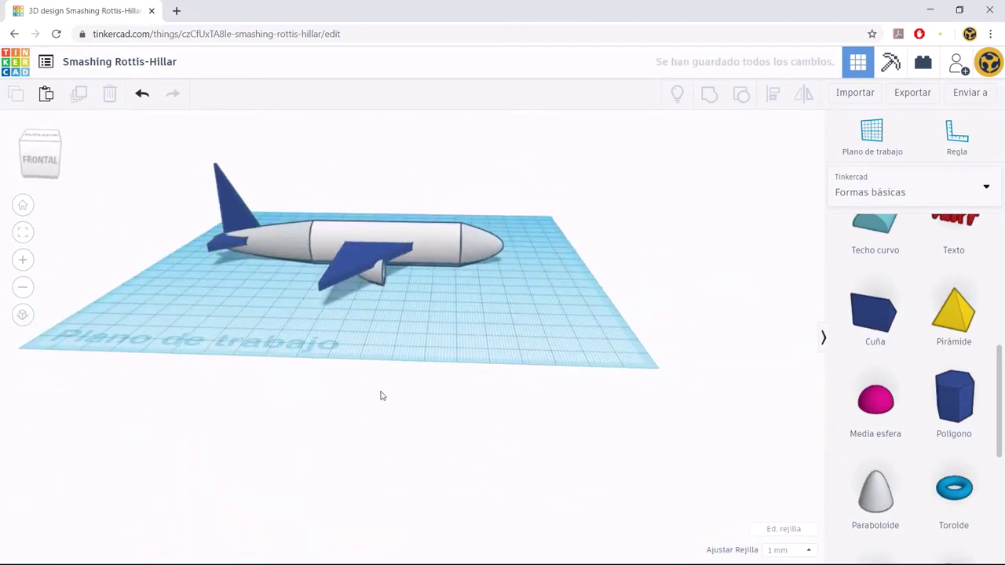
- From a close top-down view, box-select the blue wing together with its engine
{"action": "scroll", "coordinate": [352, 194], "scroll_direction": "up", "scroll_amount": 3}
{"action": "right_click_drag", "start_coordinate": [353, 194], "coordinate": [424, 280]}
{"action": "scroll", "coordinate": [424, 280], "scroll_direction": "up", "scroll_amount": 3}
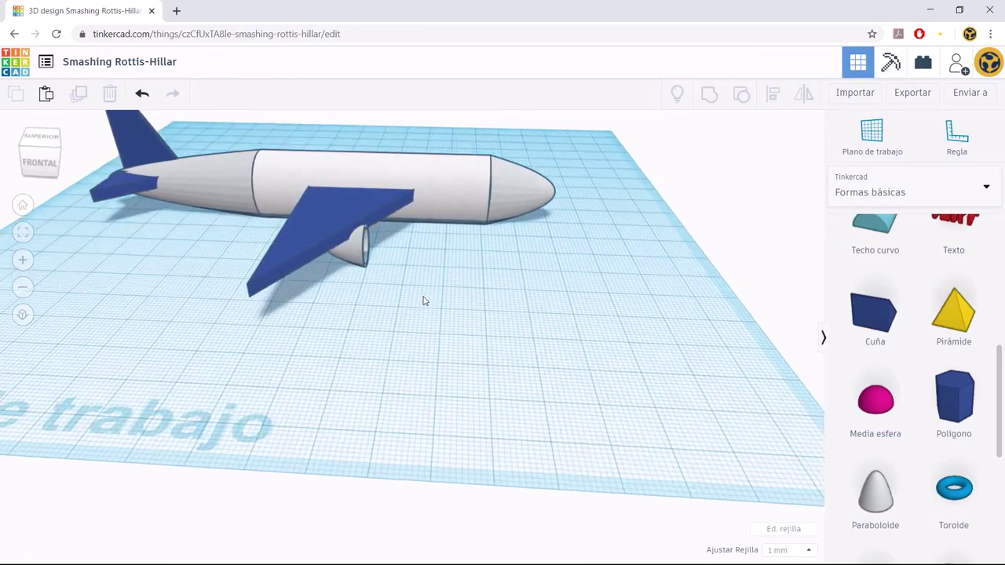
{"action": "mouse_move", "coordinate": [360, 220]}
{"action": "right_mouse_down"}
{"action": "mouse_move", "coordinate": [299, 267]}
{"action": "mouse_move", "coordinate": [419, 307]}
{"action": "mouse_move", "coordinate": [573, 316]}
{"action": "right_mouse_up"}
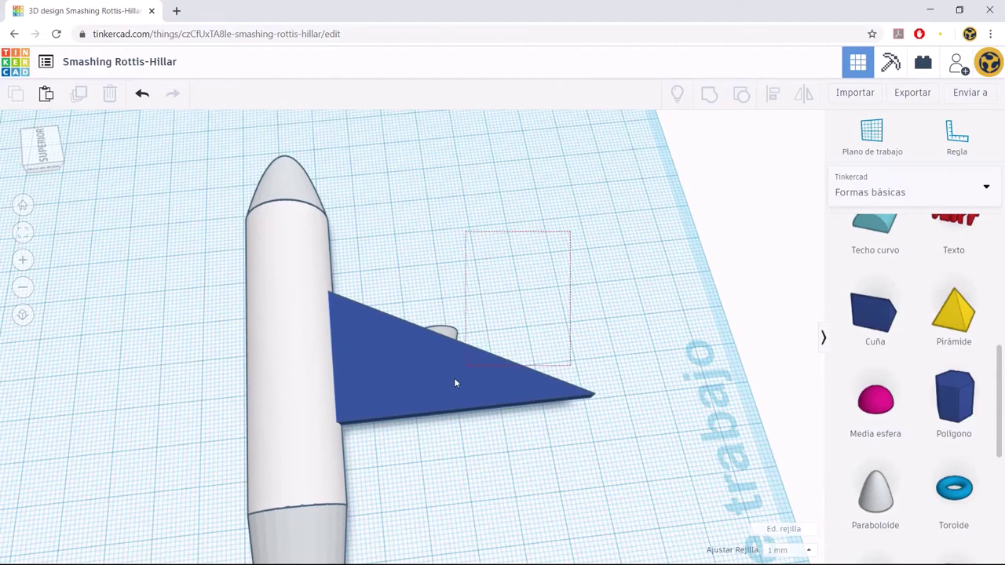
{"action": "left_click_drag", "start_coordinate": [395, 457], "coordinate": [397, 455]}
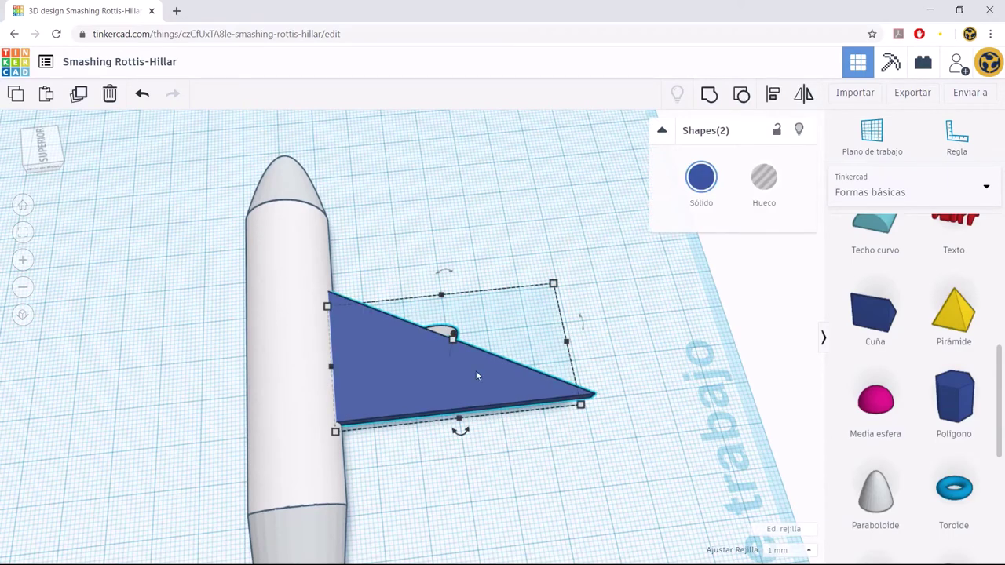
{"action": "key", "text": "ctrl+z"}
- Restore the wing-and-engine copy, mirror it, and slide it across to the fuselage's opposite side
{"action": "key", "text": "ctrl+y"}
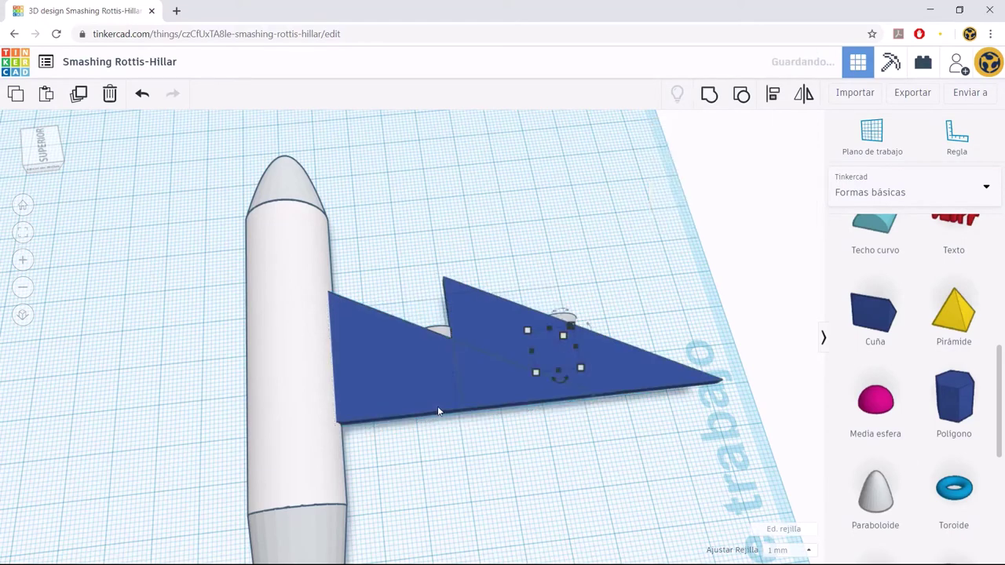
{"action": "left_click", "coordinate": [806, 96]}
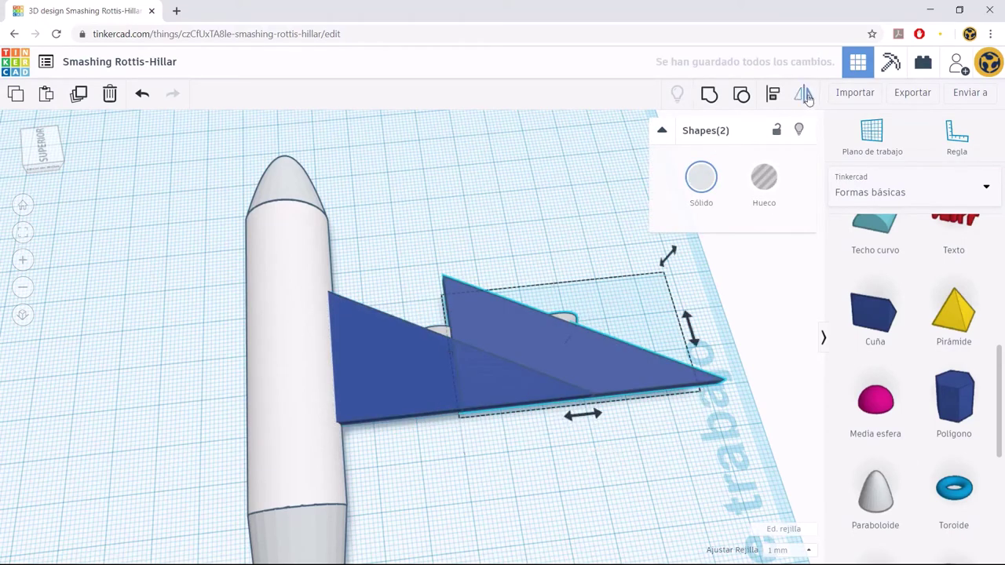
{"action": "left_click", "coordinate": [582, 411]}
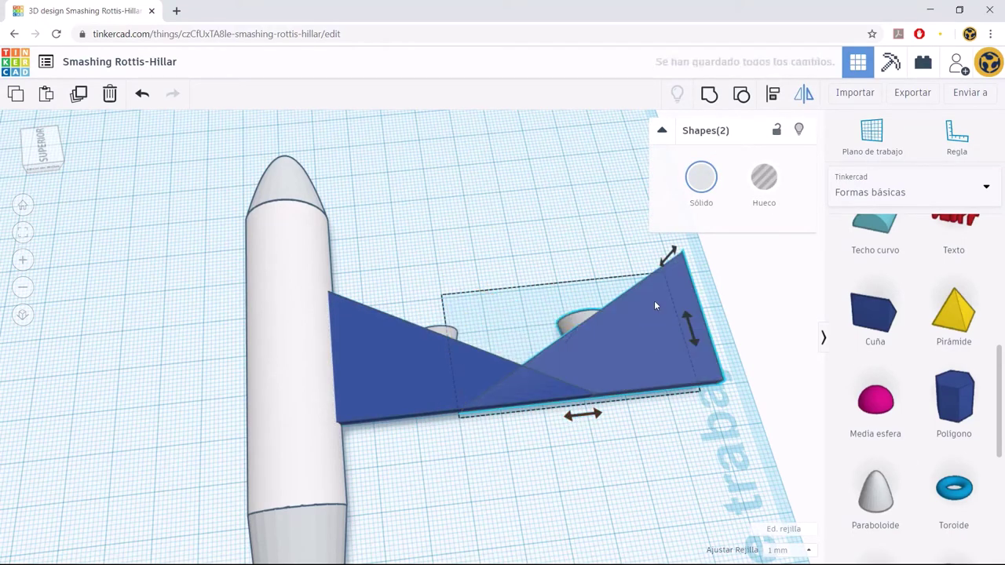
{"action": "key", "text": "Left"}
{"action": "key", "text": "Left"}
{"action": "key", "text": "Left"}
{"action": "key", "text": "Left"}
{"action": "key", "text": "Left"}
{"action": "key", "text": "Left"}
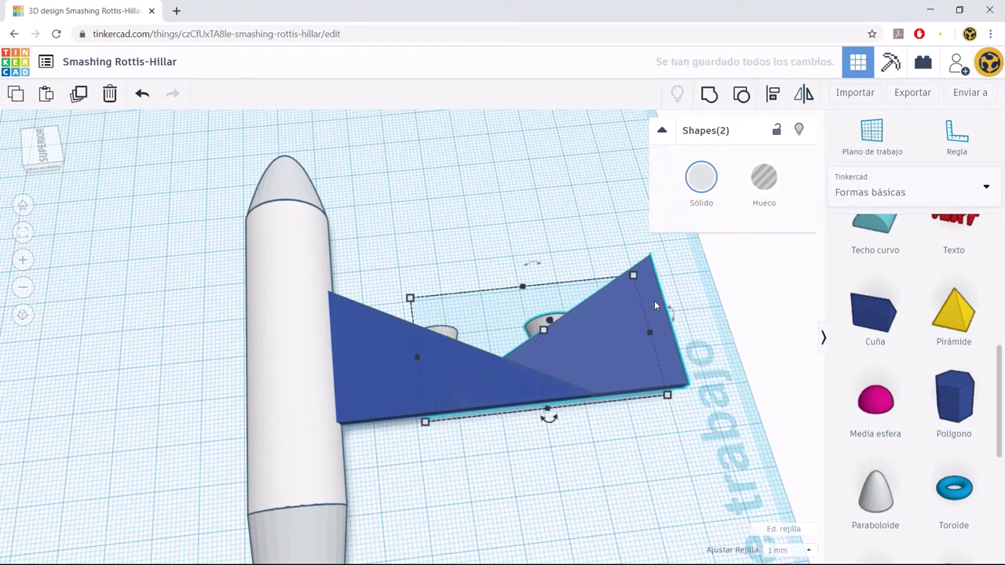
{"action": "key", "text": "Left"}
{"action": "key", "text": "Left"}
{"action": "key", "text": "Left"}
{"action": "key", "text": "Left"}
{"action": "key", "text": "Left"}
{"action": "key", "text": "Left"}
{"action": "key", "text": "Left"}
{"action": "key", "text": "Left"}
{"action": "key", "text": "Left"}
{"action": "key", "text": "Left"}
{"action": "key", "text": "Left"}
{"action": "key", "text": "Left"}
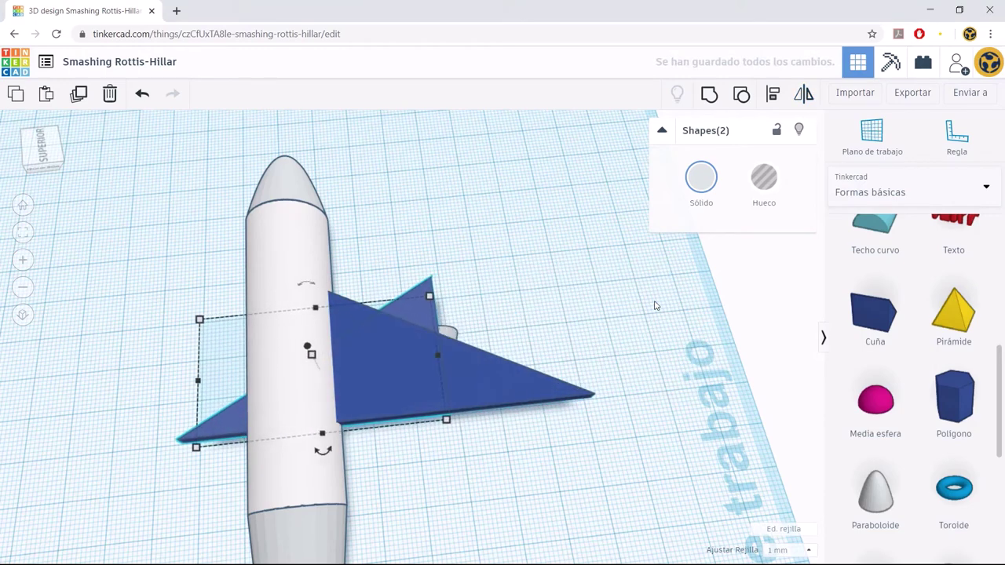
{"action": "key", "text": "Left"}
{"action": "key", "text": "Left"}
{"action": "key", "text": "Left"}
{"action": "key", "text": "Left"}
{"action": "key", "text": "Left"}
{"action": "key", "text": "Left"}
{"action": "key", "text": "Left"}
{"action": "key", "text": "Left"}
{"action": "key", "text": "Left"}
{"action": "key", "text": "Left"}
{"action": "key", "text": "Left"}
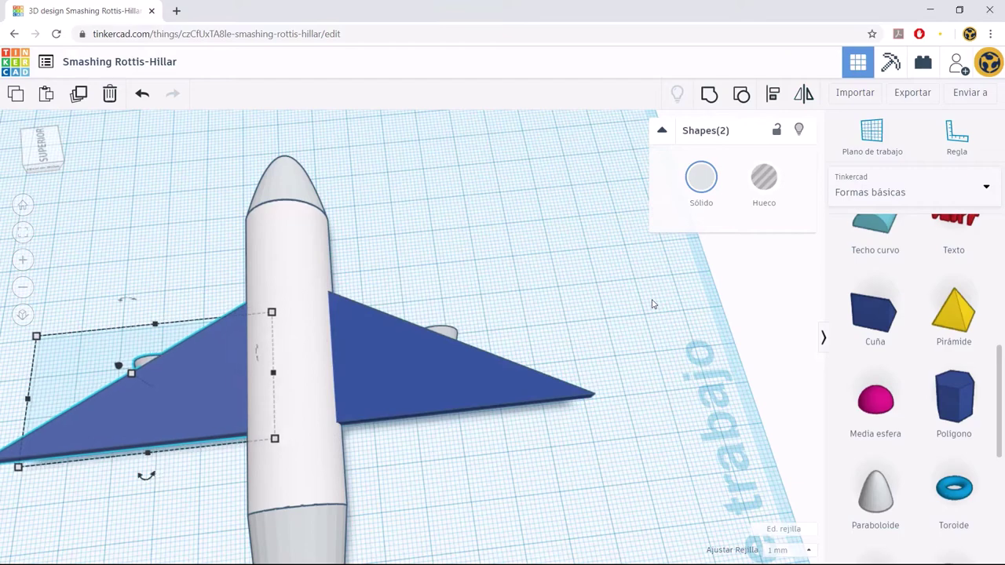
{"action": "mouse_move", "coordinate": [579, 459]}
{"action": "right_mouse_down"}
{"action": "mouse_move", "coordinate": [610, 421]}
{"action": "mouse_move", "coordinate": [560, 440]}
{"action": "mouse_move", "coordinate": [464, 447]}
{"action": "mouse_move", "coordinate": [269, 428]}
{"action": "mouse_move", "coordinate": [284, 372]}
{"action": "right_mouse_up"}
{"action": "left_click", "coordinate": [575, 435]}
- Select all ten airplane shapes and lift them 7 mm above the workplane
{"action": "scroll", "coordinate": [446, 292], "scroll_direction": "down", "scroll_amount": 5}
{"action": "right_click_drag", "start_coordinate": [447, 291], "coordinate": [353, 306]}
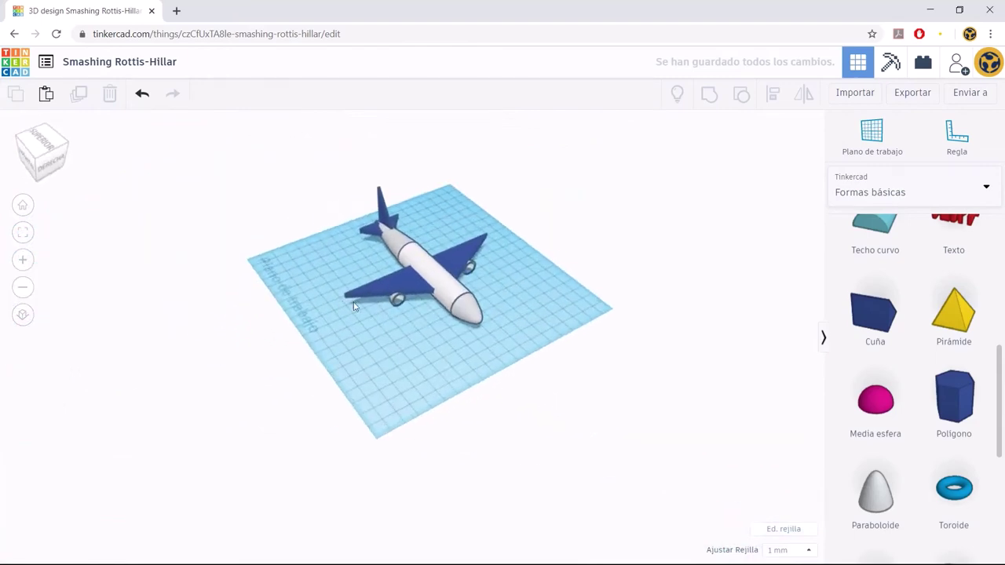
{"action": "scroll", "coordinate": [461, 220], "scroll_direction": "up", "scroll_amount": 2}
{"action": "scroll", "coordinate": [451, 260], "scroll_direction": "up", "scroll_amount": 2}
{"action": "scroll", "coordinate": [447, 283], "scroll_direction": "up", "scroll_amount": 2}
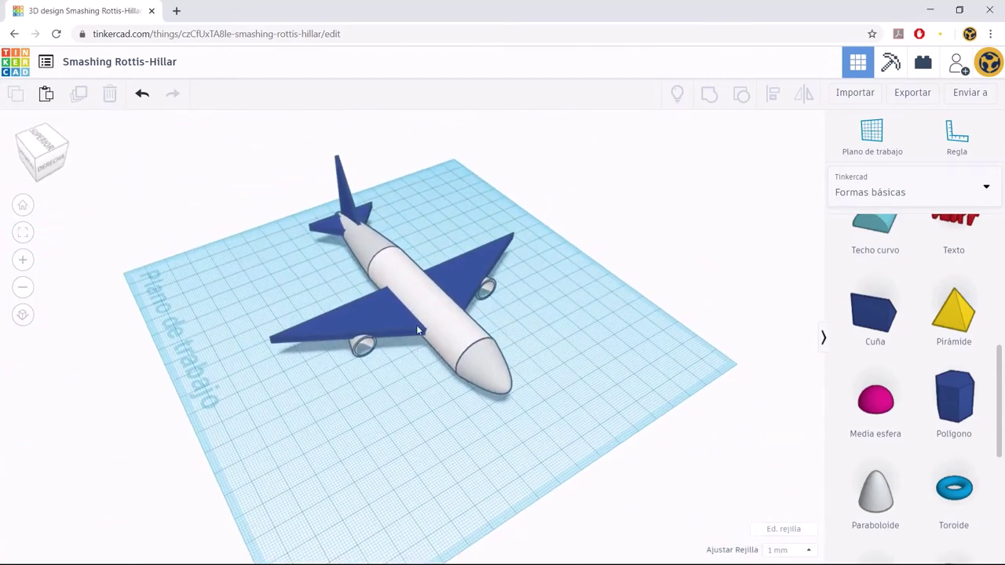
{"action": "scroll", "coordinate": [416, 284], "scroll_direction": "up", "scroll_amount": 1}
{"action": "mouse_move", "coordinate": [416, 283]}
{"action": "right_mouse_down"}
{"action": "mouse_move", "coordinate": [374, 375]}
{"action": "mouse_move", "coordinate": [494, 366]}
{"action": "mouse_move", "coordinate": [572, 341]}
{"action": "mouse_move", "coordinate": [274, 361]}
{"action": "mouse_move", "coordinate": [265, 343]}
{"action": "mouse_move", "coordinate": [269, 328]}
{"action": "mouse_move", "coordinate": [456, 300]}
{"action": "mouse_move", "coordinate": [558, 308]}
{"action": "mouse_move", "coordinate": [659, 363]}
{"action": "mouse_move", "coordinate": [419, 398]}
{"action": "mouse_move", "coordinate": [320, 400]}
{"action": "mouse_move", "coordinate": [328, 371]}
{"action": "right_mouse_up"}
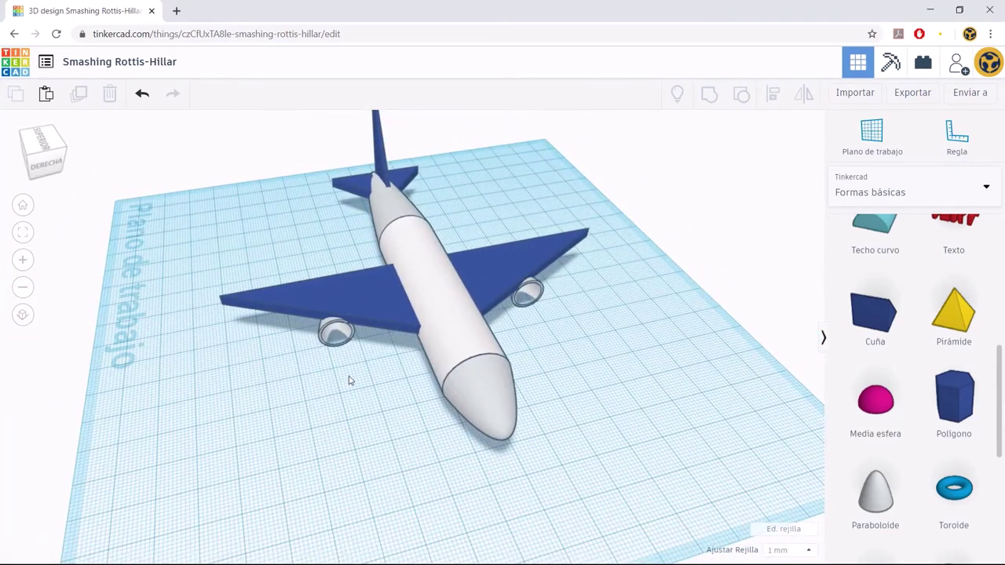
{"action": "mouse_move", "coordinate": [363, 314]}
{"action": "right_mouse_down"}
{"action": "mouse_move", "coordinate": [340, 289]}
{"action": "mouse_move", "coordinate": [321, 219]}
{"action": "right_mouse_up"}
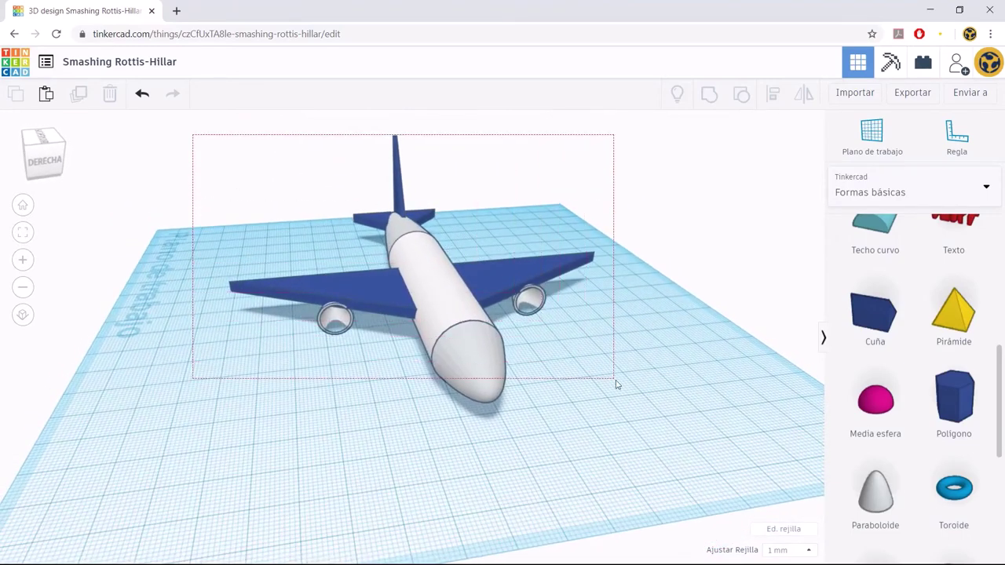
{"action": "left_click_drag", "start_coordinate": [445, 250], "coordinate": [717, 432]}
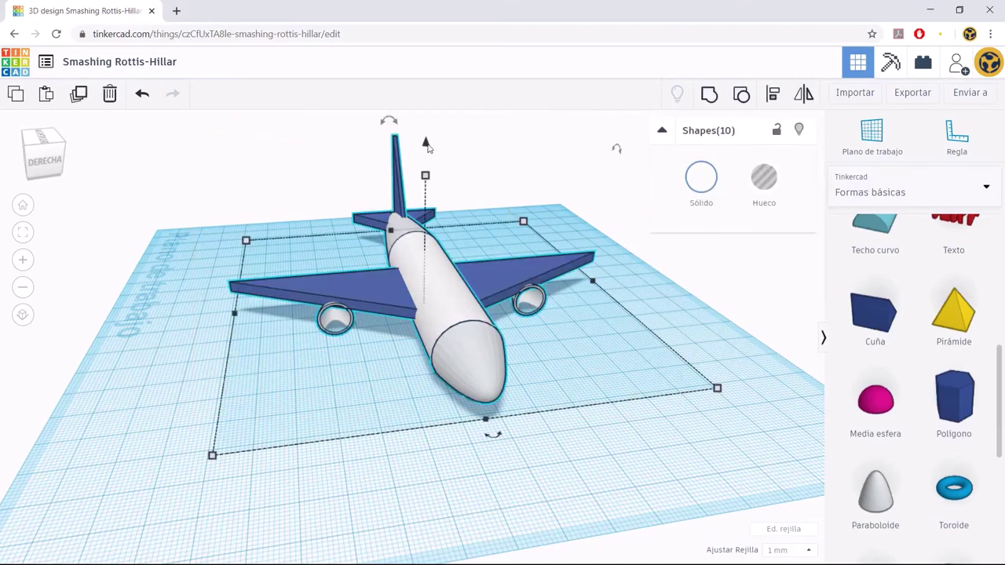
{"action": "left_click_drag", "start_coordinate": [425, 143], "coordinate": [425, 118]}
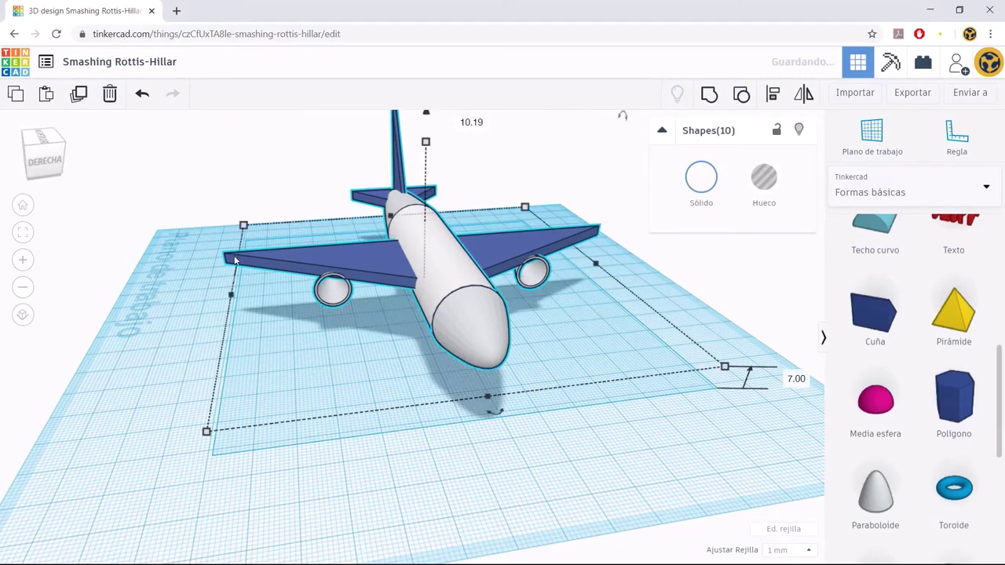
{"action": "left_click", "coordinate": [242, 318]}
{"action": "mouse_move", "coordinate": [242, 318]}
{"action": "right_mouse_down"}
{"action": "mouse_move", "coordinate": [231, 345]}
{"action": "mouse_move", "coordinate": [179, 319]}
{"action": "mouse_move", "coordinate": [115, 336]}
{"action": "mouse_move", "coordinate": [426, 341]}
{"action": "mouse_move", "coordinate": [263, 323]}
{"action": "mouse_move", "coordinate": [406, 325]}
{"action": "mouse_move", "coordinate": [744, 374]}
{"action": "mouse_move", "coordinate": [711, 370]}
{"action": "right_mouse_up"}
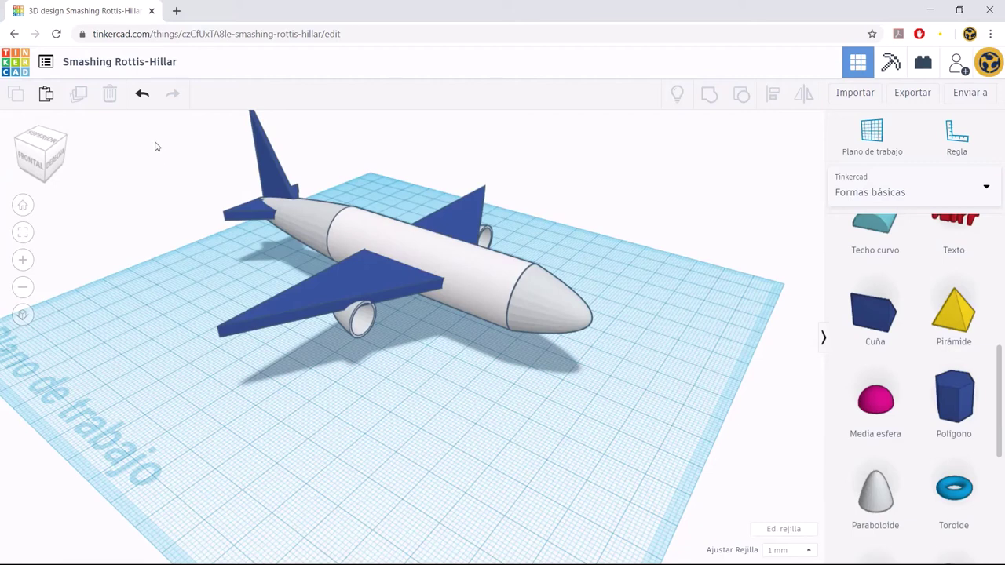
- Rename the design to 'Avión' and download it as an .STL file
{"action": "left_click", "coordinate": [77, 65]}
{"action": "type", "text": "Avión"}
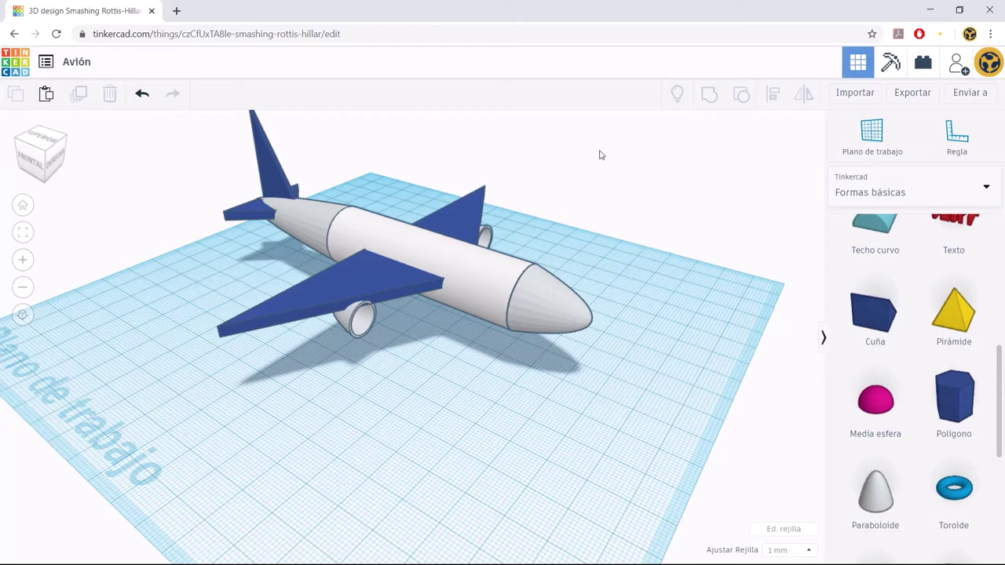
{"action": "left_click", "coordinate": [909, 99]}
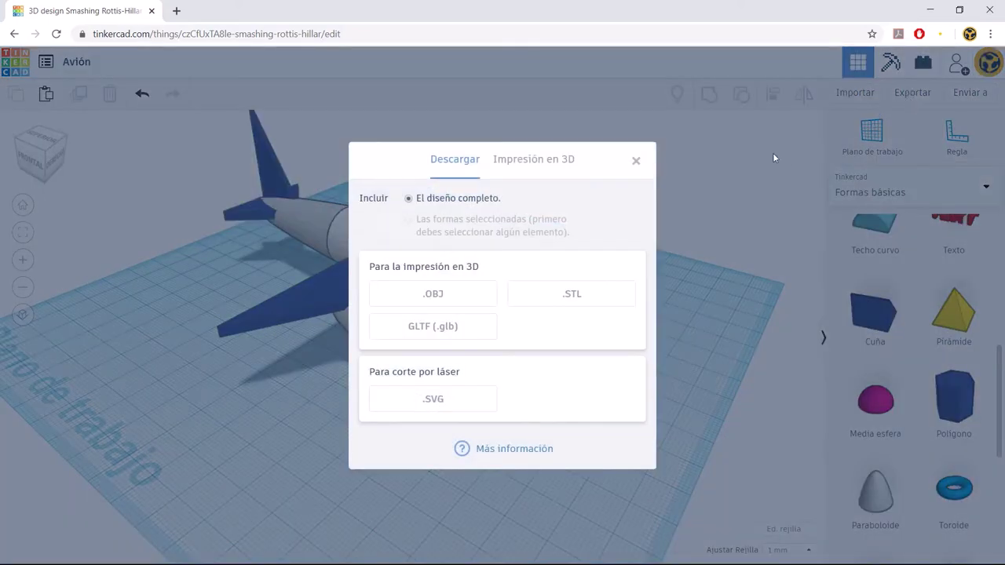
{"action": "left_click", "coordinate": [549, 294]}
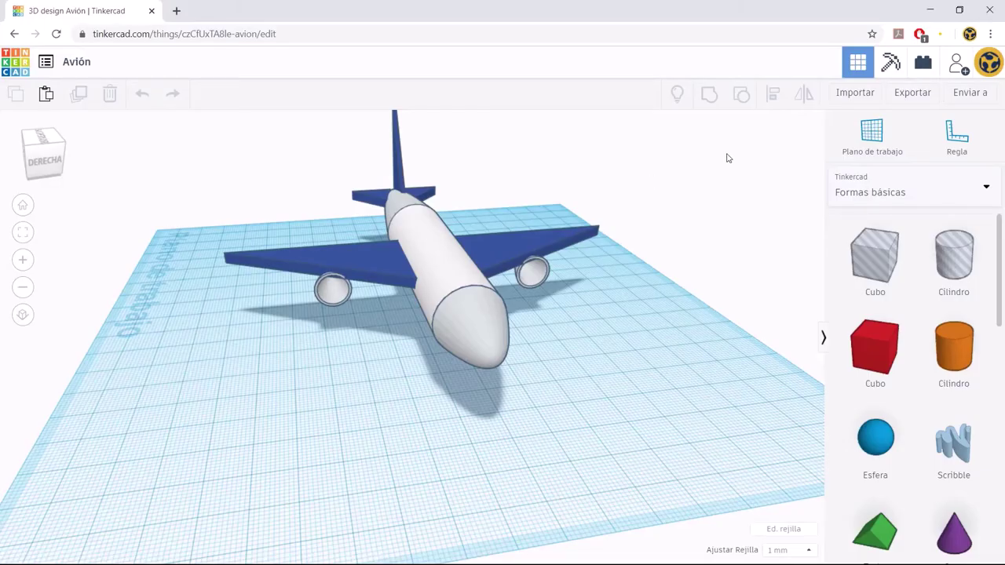
- View the airplane as Minecraft blocks at 3x size, then switch to LEGO bricks
{"action": "left_click", "coordinate": [891, 62]}
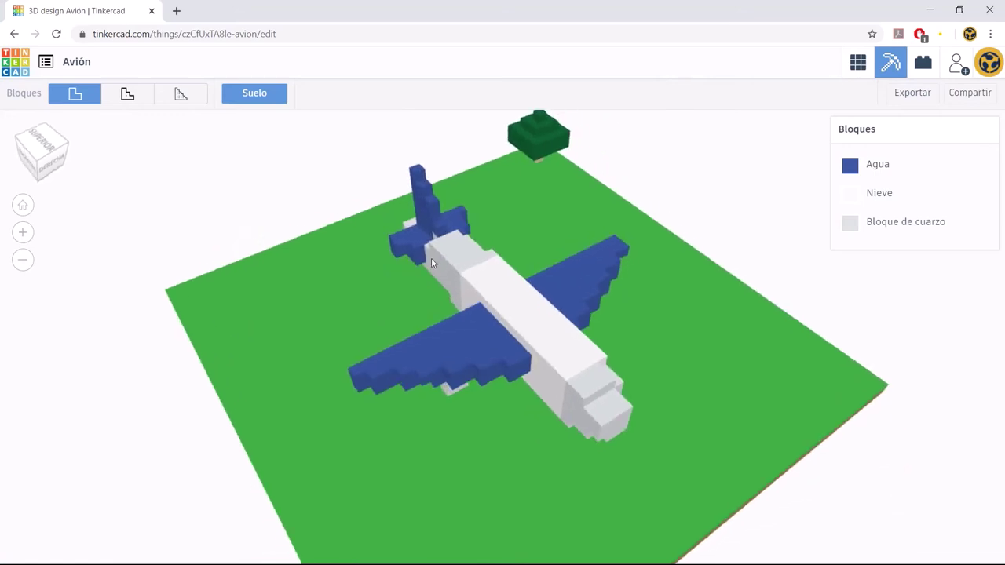
{"action": "left_click", "coordinate": [132, 95]}
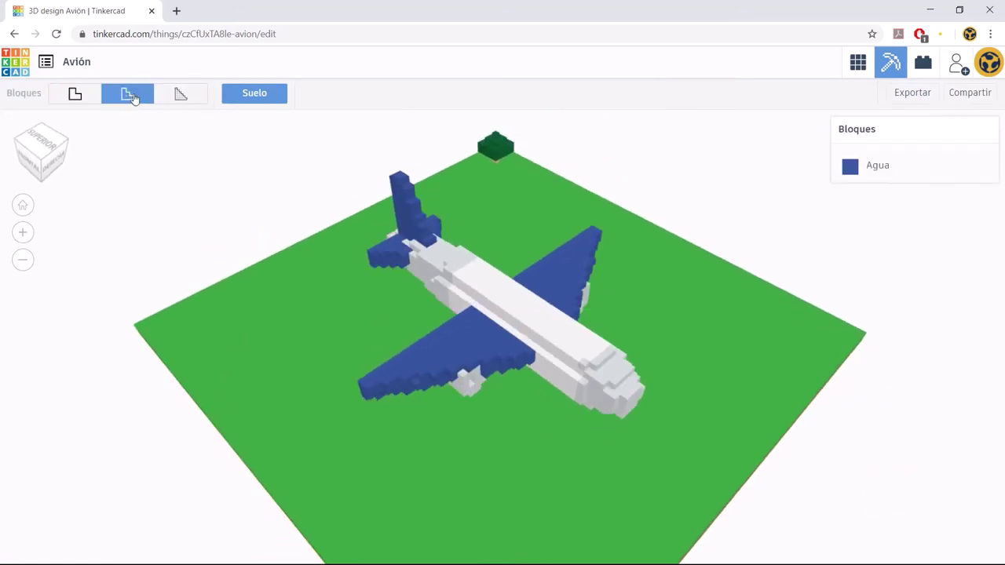
{"action": "left_click", "coordinate": [180, 95]}
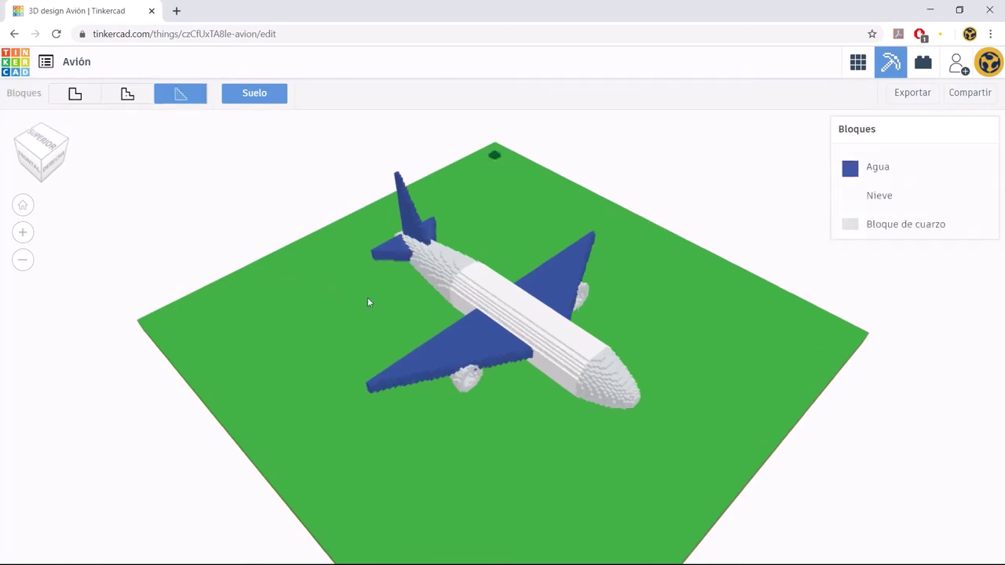
{"action": "mouse_move", "coordinate": [495, 276]}
{"action": "right_mouse_down"}
{"action": "mouse_move", "coordinate": [462, 284]}
{"action": "mouse_move", "coordinate": [319, 266]}
{"action": "right_mouse_up"}
{"action": "mouse_move", "coordinate": [555, 270]}
{"action": "right_mouse_down"}
{"action": "mouse_move", "coordinate": [479, 266]}
{"action": "mouse_move", "coordinate": [664, 300]}
{"action": "mouse_move", "coordinate": [460, 267]}
{"action": "mouse_move", "coordinate": [599, 274]}
{"action": "mouse_move", "coordinate": [619, 262]}
{"action": "right_mouse_up"}
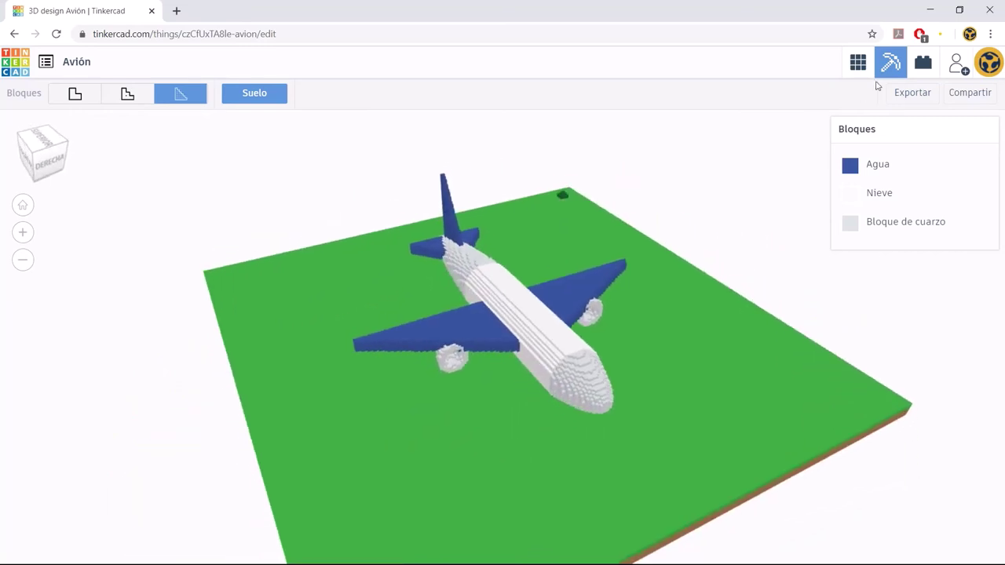
{"action": "left_click", "coordinate": [921, 63]}
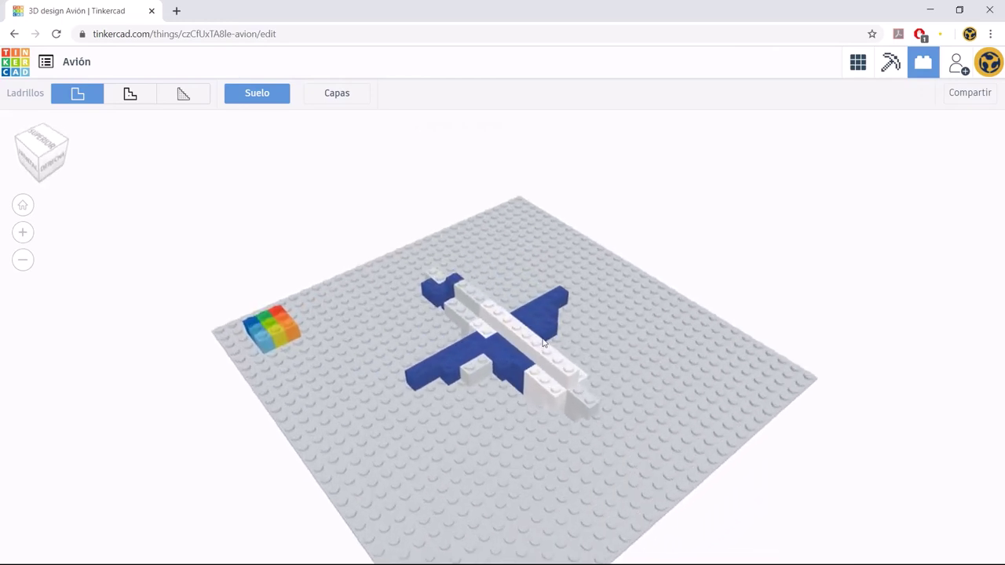
- Rebuild the LEGO airplane at the finest brick size and view it from the front
{"action": "mouse_move", "coordinate": [543, 344]}
{"action": "right_mouse_down"}
{"action": "mouse_move", "coordinate": [471, 338]}
{"action": "mouse_move", "coordinate": [645, 336]}
{"action": "right_mouse_up"}
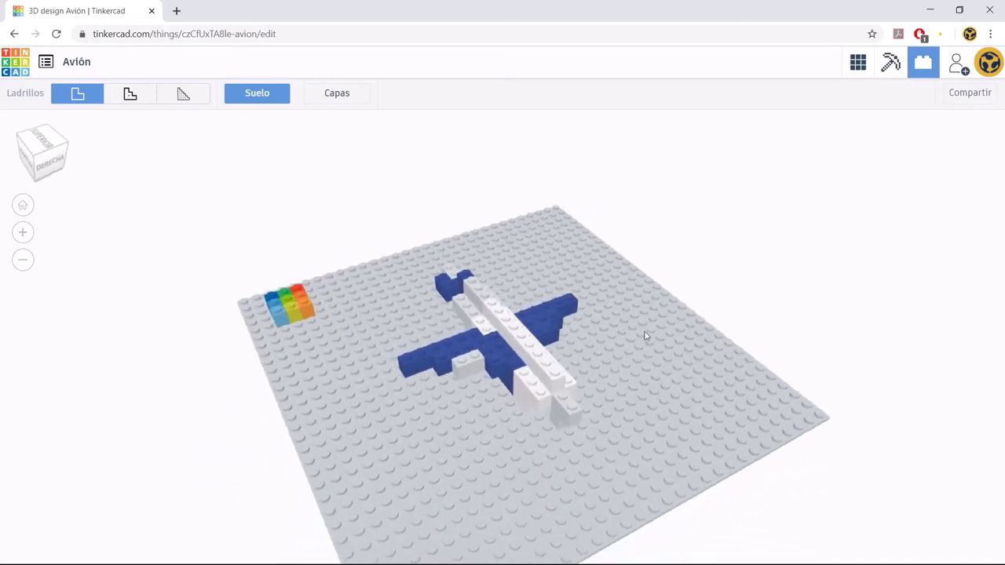
{"action": "left_click", "coordinate": [143, 104]}
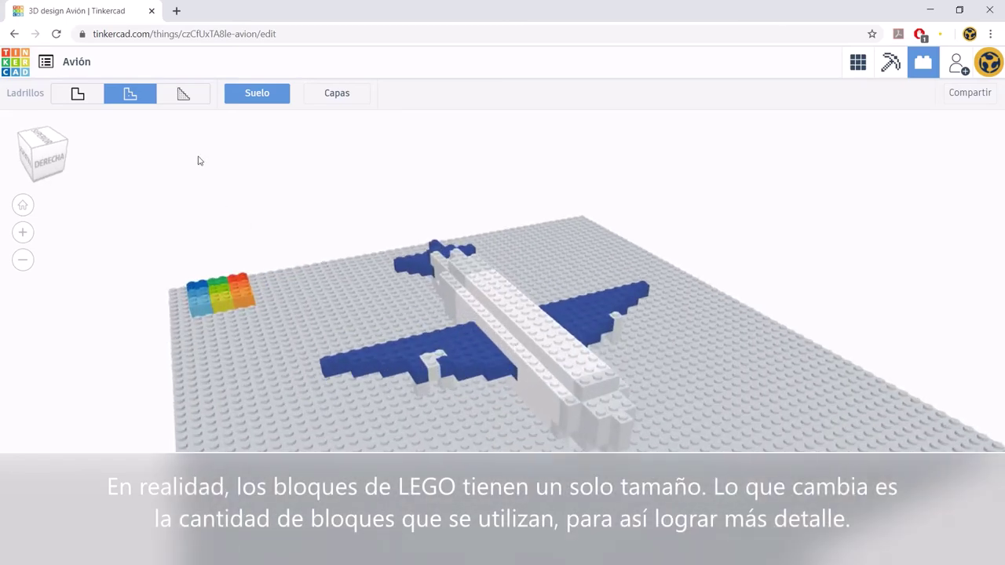
{"action": "left_click", "coordinate": [184, 98]}
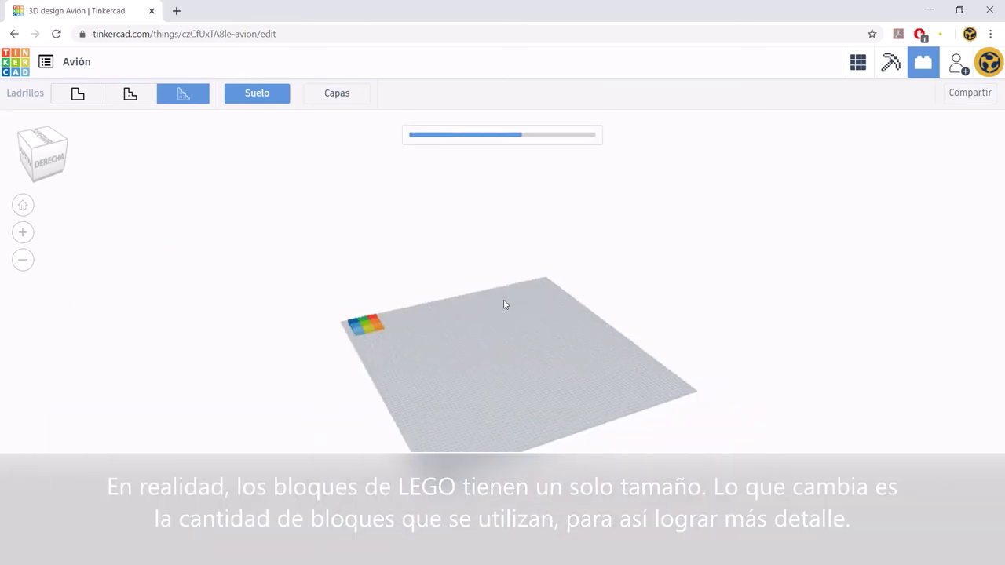
{"action": "scroll", "coordinate": [504, 364], "scroll_direction": "up", "scroll_amount": 5}
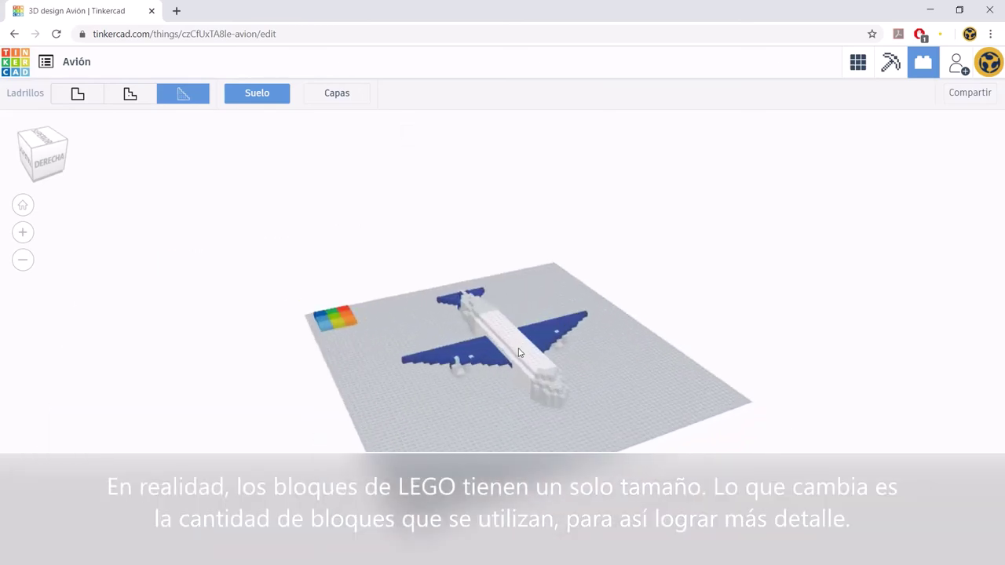
{"action": "mouse_move", "coordinate": [482, 377]}
{"action": "right_mouse_down"}
{"action": "mouse_move", "coordinate": [328, 360]}
{"action": "mouse_move", "coordinate": [272, 391]}
{"action": "right_mouse_up"}
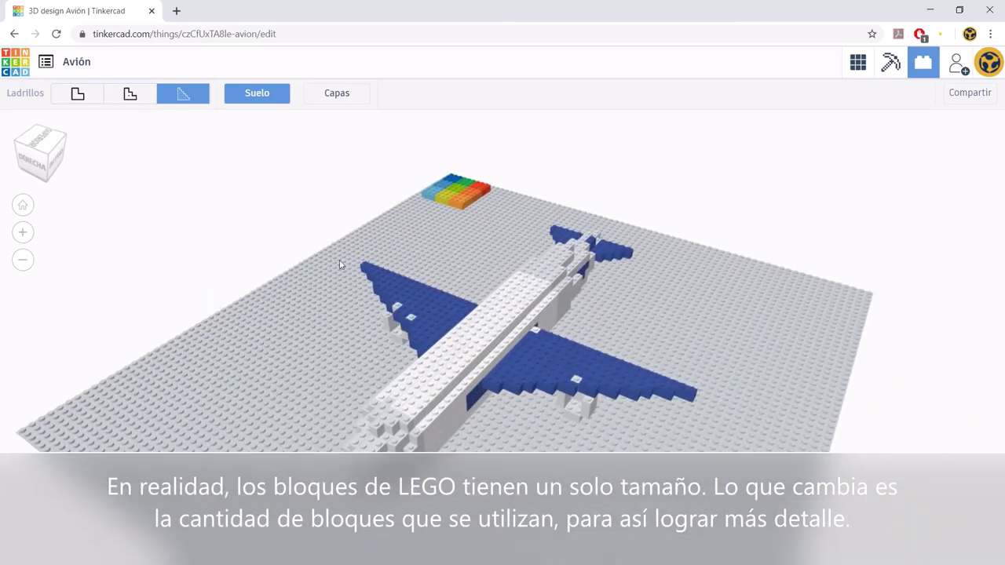
- Show the LEGO model layer by layer, stepping from layer 1 up to all six
{"action": "left_click", "coordinate": [343, 101]}
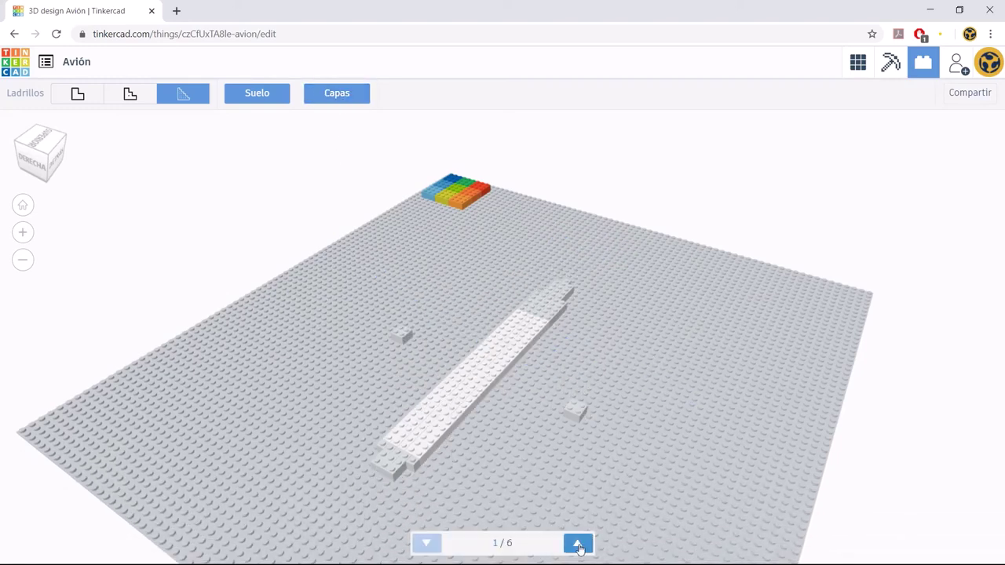
{"action": "left_click", "coordinate": [579, 547]}
{"action": "left_click", "coordinate": [579, 547]}
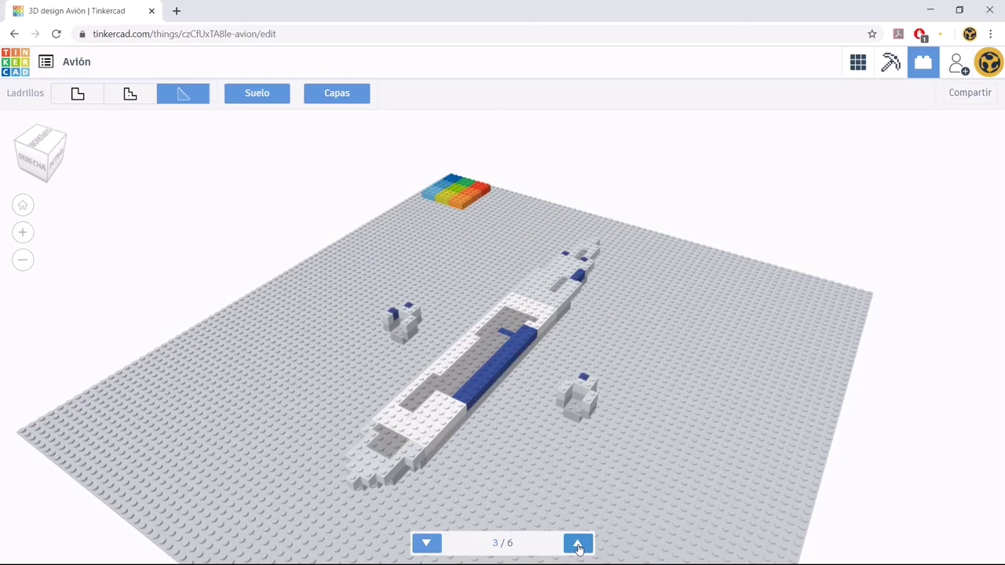
{"action": "left_click", "coordinate": [579, 547]}
{"action": "left_click", "coordinate": [578, 548]}
{"action": "left_click", "coordinate": [579, 547]}
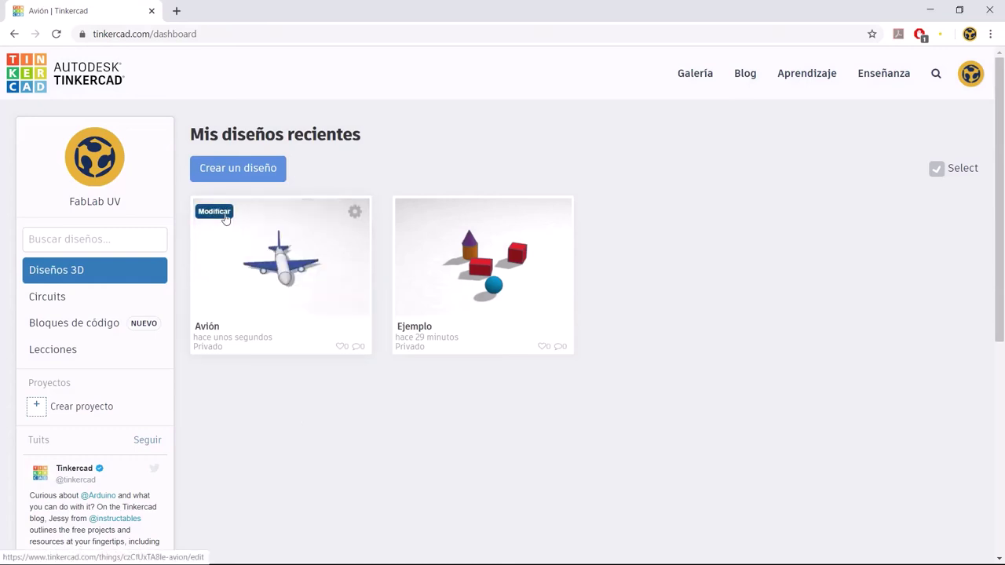
{"action": "left_click", "coordinate": [287, 252]}
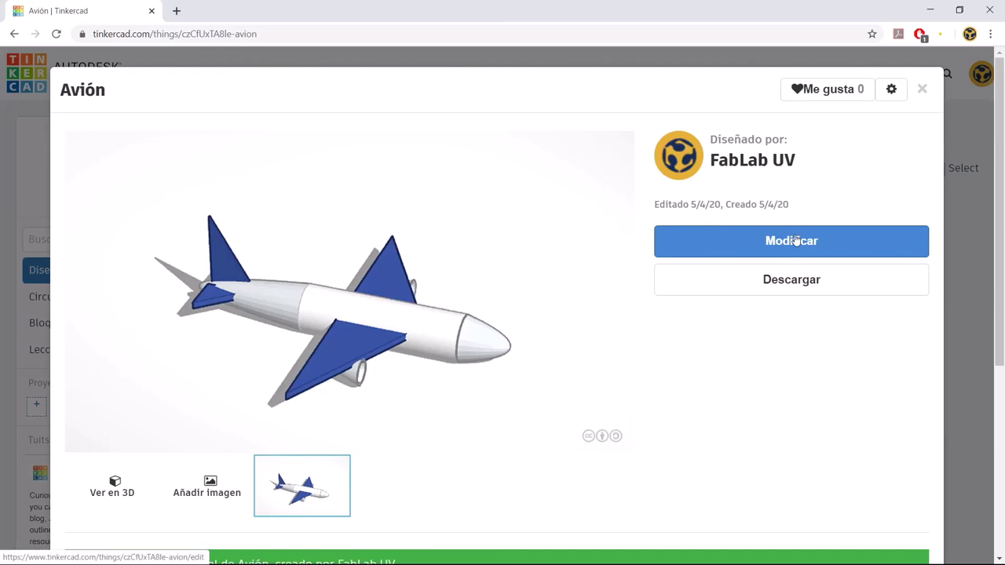
{"action": "left_click", "coordinate": [922, 89]}
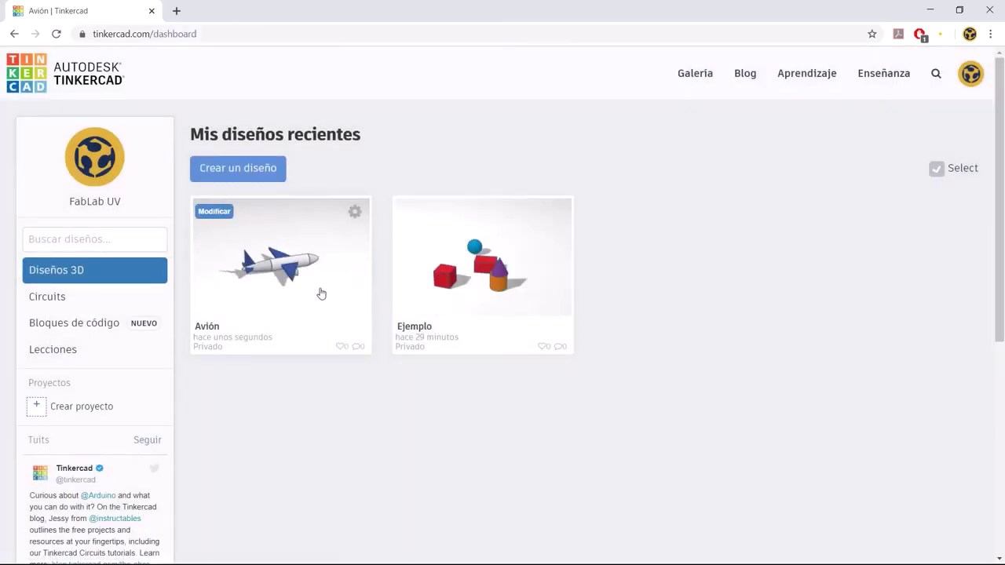
{"action": "left_click", "coordinate": [358, 211]}
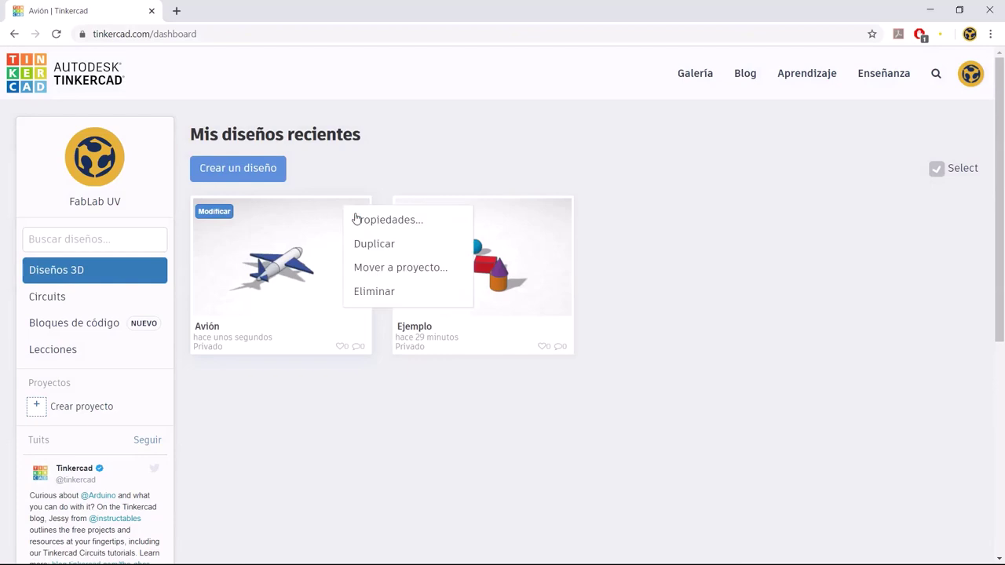
{"action": "left_click", "coordinate": [404, 225]}
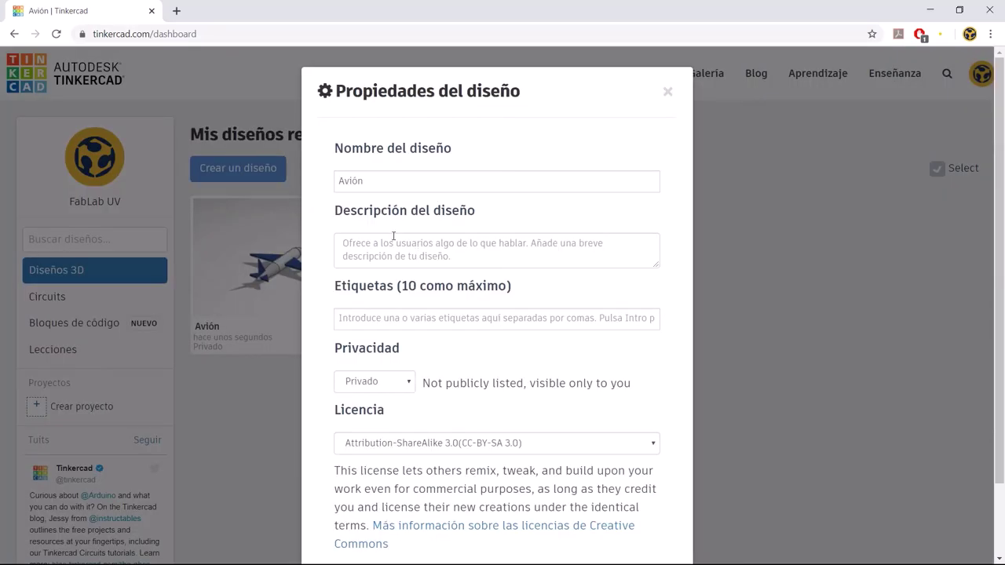
{"action": "left_click", "coordinate": [401, 382]}
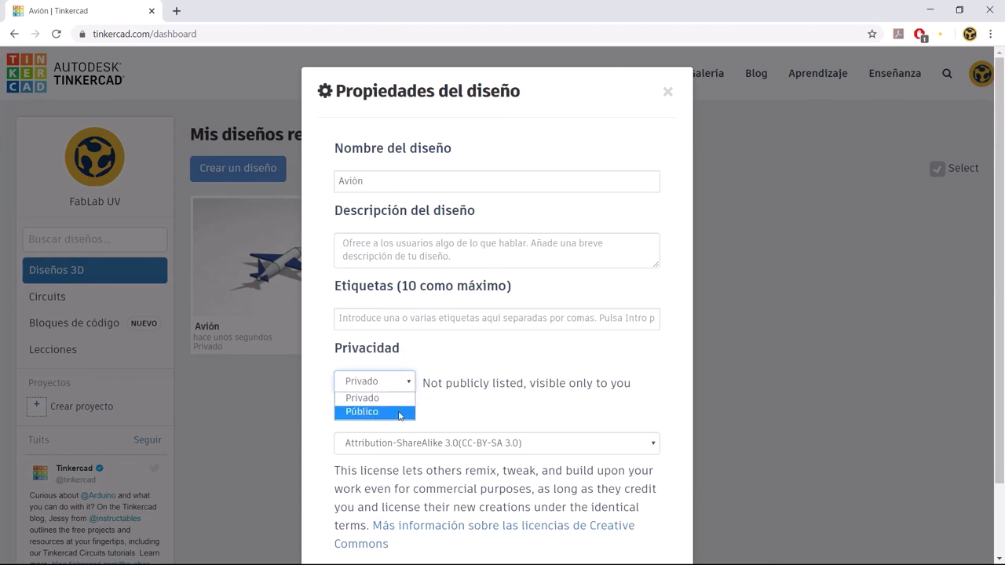
{"action": "left_click", "coordinate": [473, 358]}
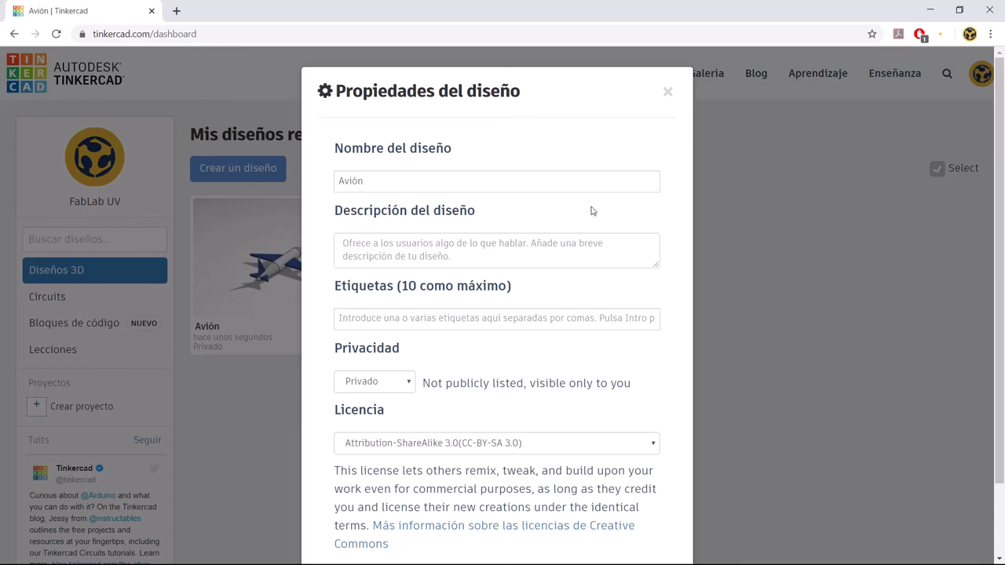
{"action": "left_click", "coordinate": [667, 94]}
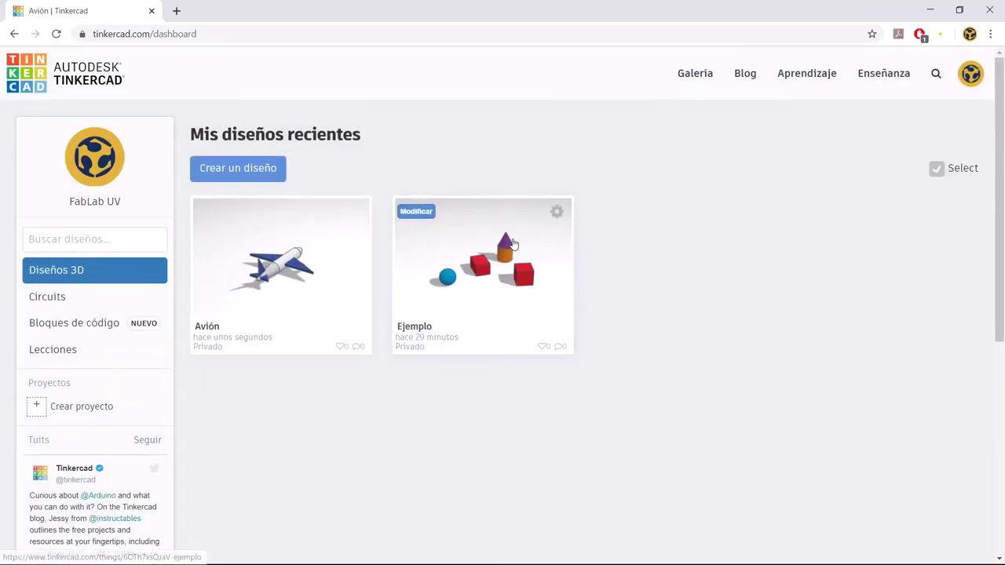